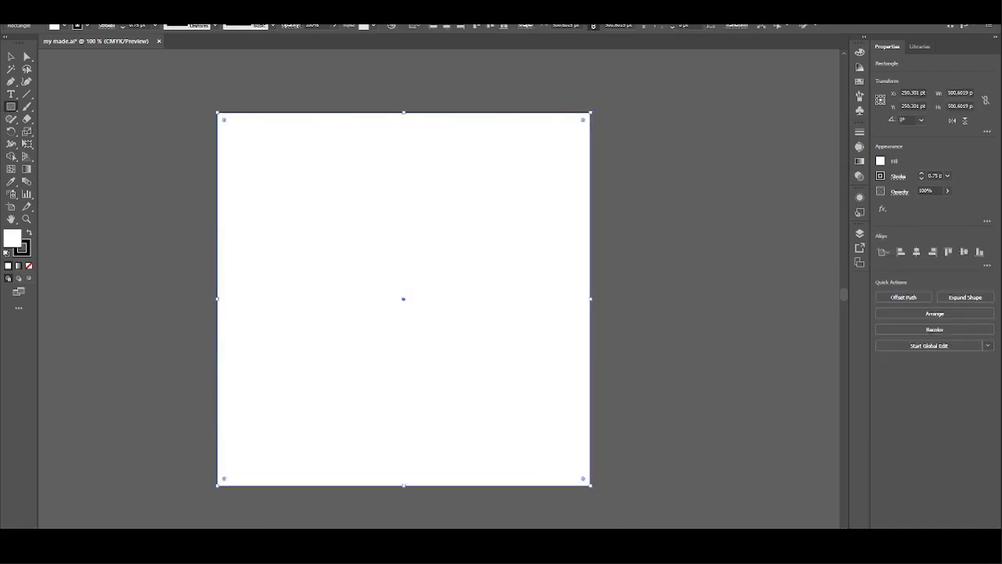
- Open Split Into Grid for the white square, turn on the preview and set the number of rows to 13
click(98, 12)
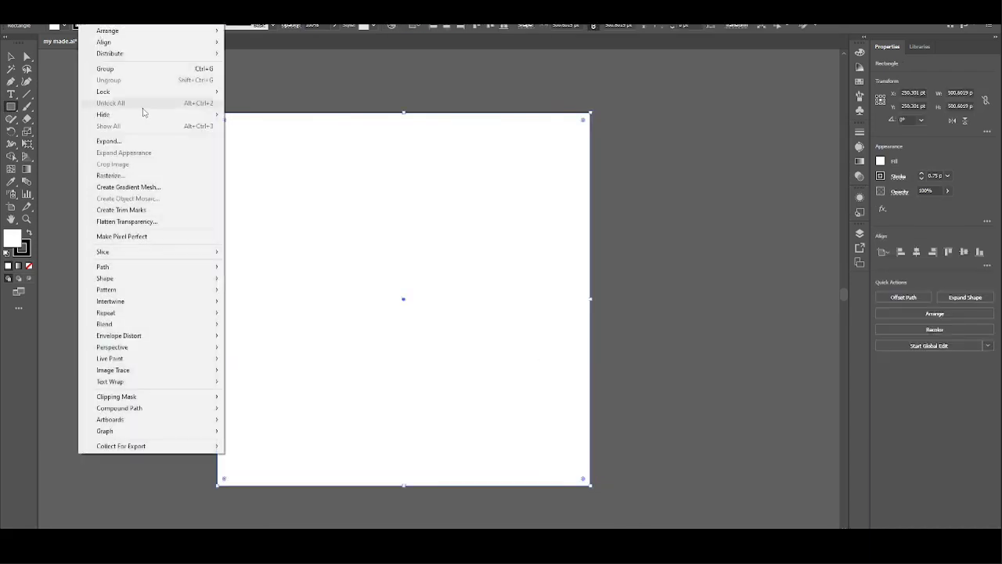
mouse_move(123, 291)
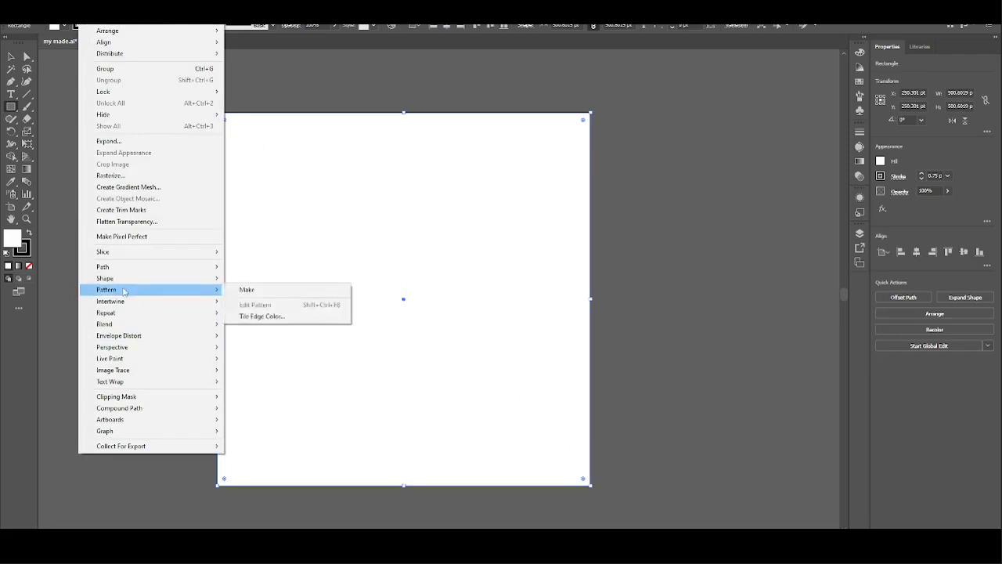
mouse_move(124, 267)
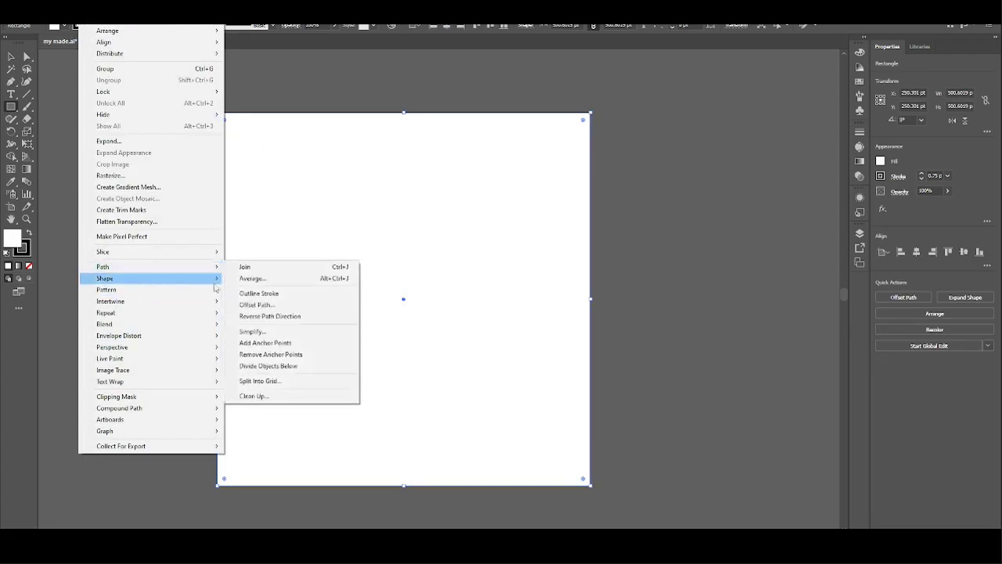
click(263, 380)
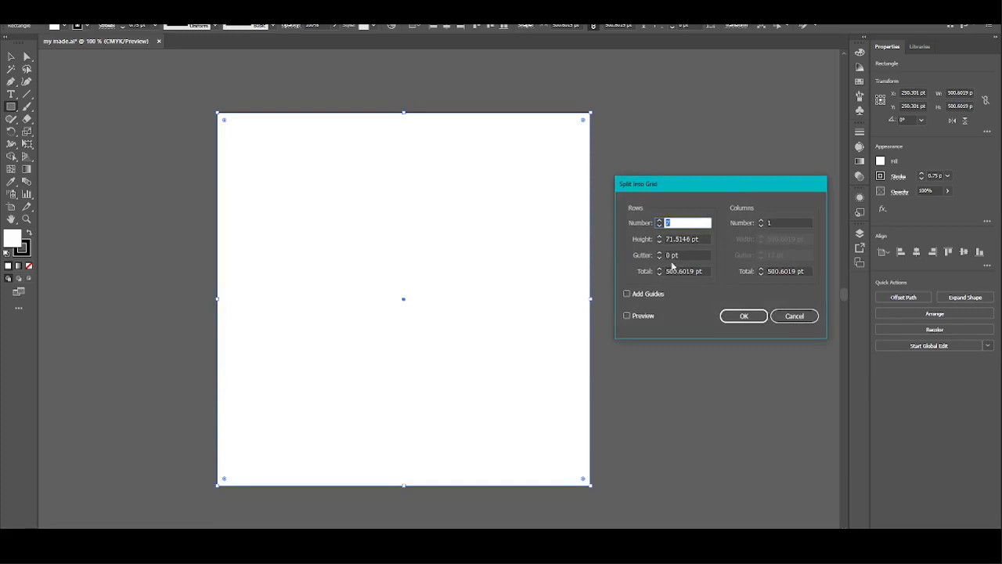
click(627, 315)
double_click(670, 223)
text(12)
key(Up)
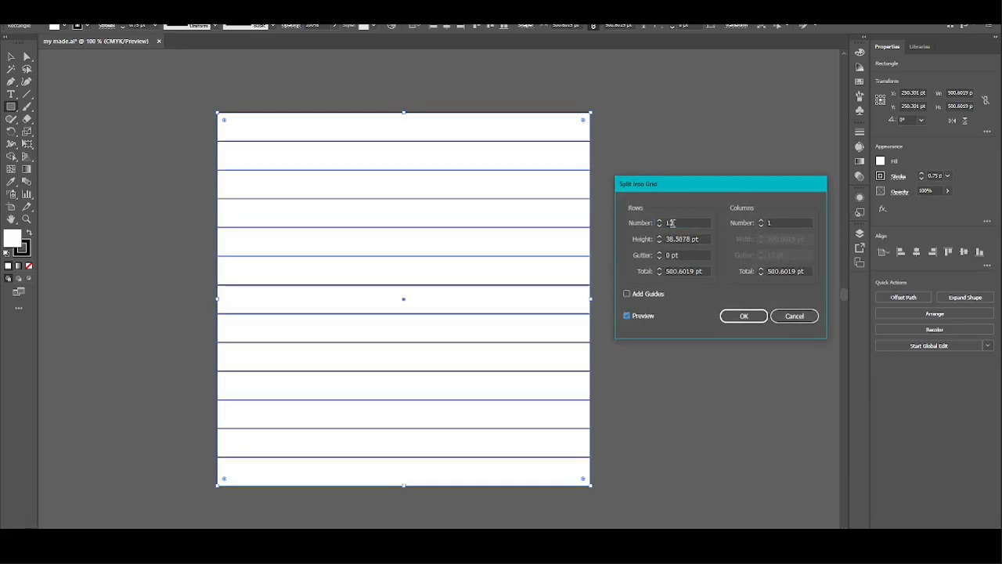
- Set the number of grid columns to 14
click(767, 222)
key(Up)
key(Up)
key(Up)
key(Up)
key(Up)
key(Up)
key(Up)
key(Up)
key(Up)
key(Up)
key(Up)
key(Up)
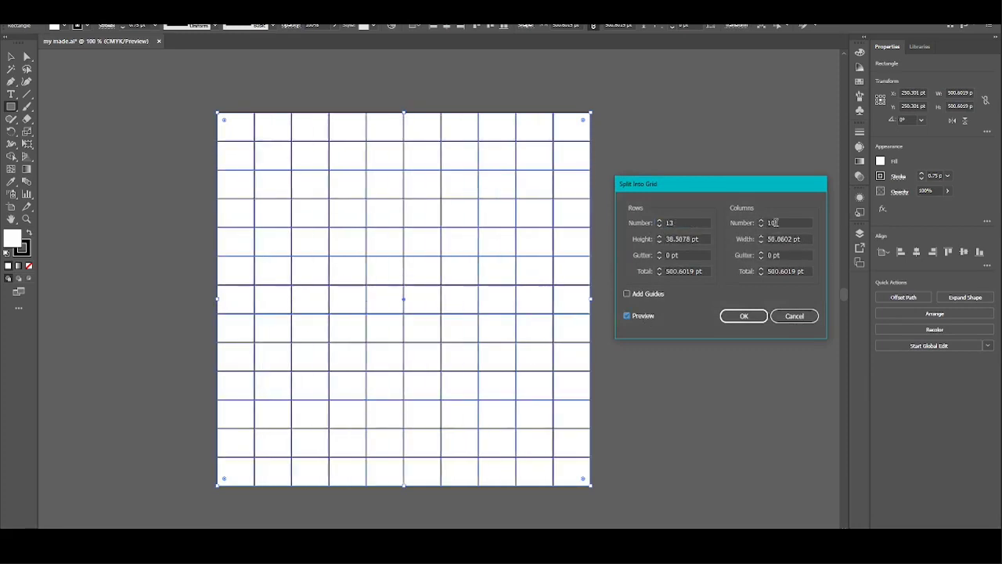
key(Up)
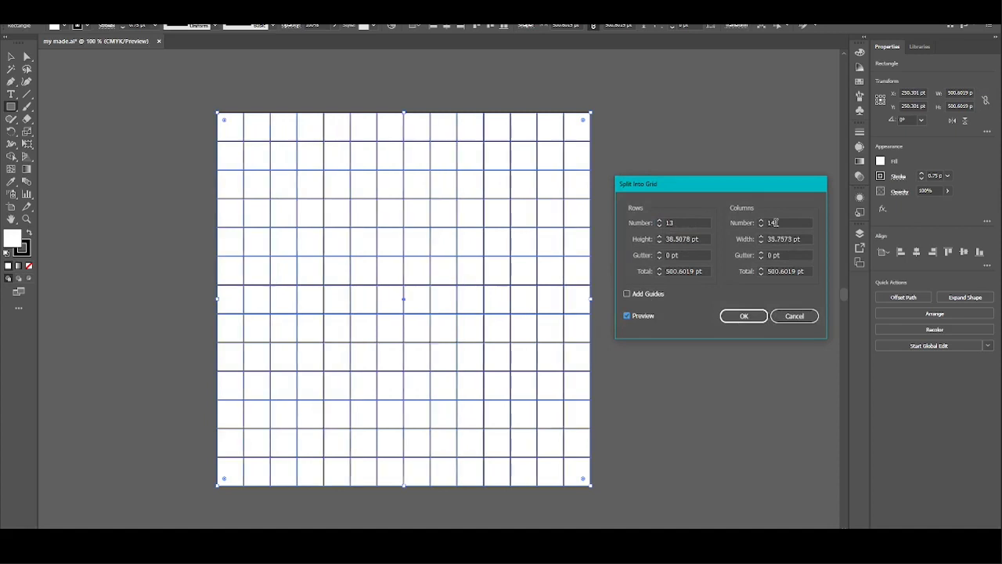
- Set the number of grid rows to 14 and apply the split
click(693, 221)
key(Up)
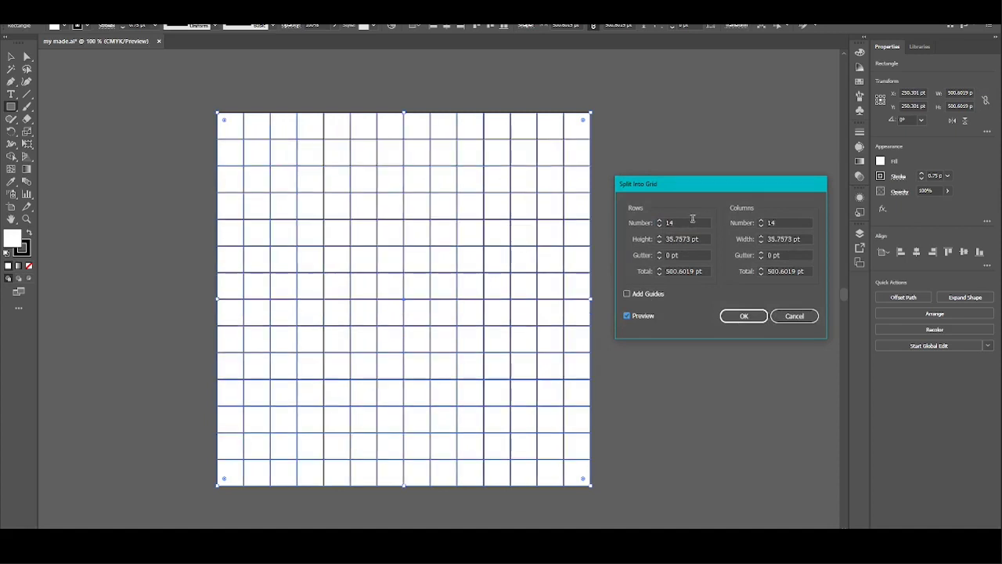
click(744, 315)
- Set the stroke weight of all the grid cells to 1 pt and deselect them
scroll(931, 175, up, 1)
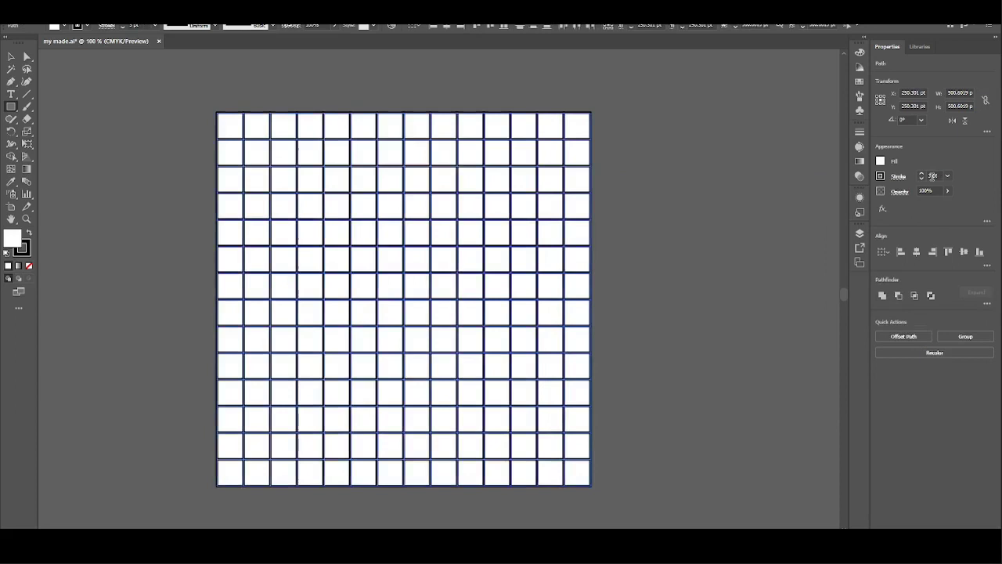
scroll(931, 175, down, 1)
scroll(932, 175, up, 1)
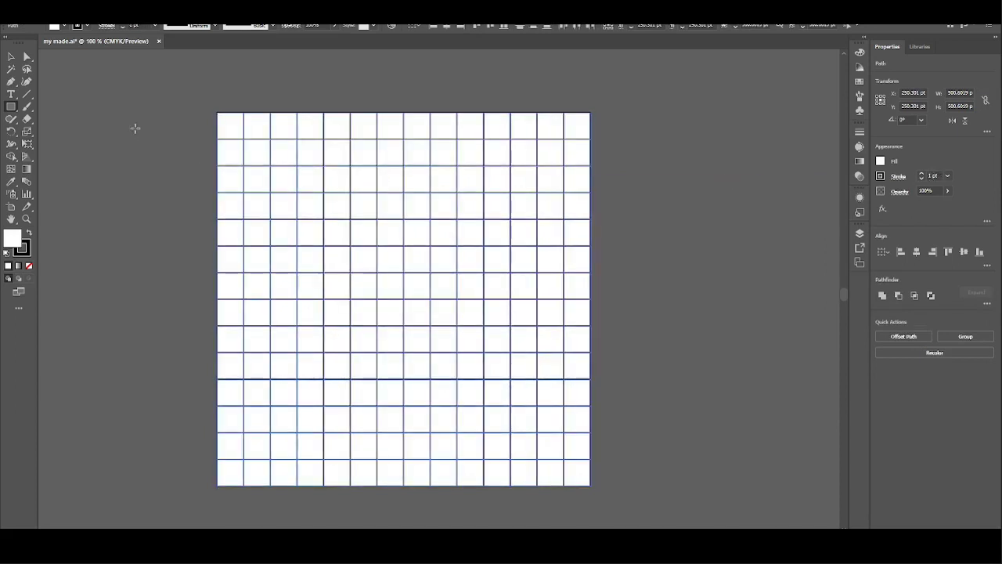
click(127, 84)
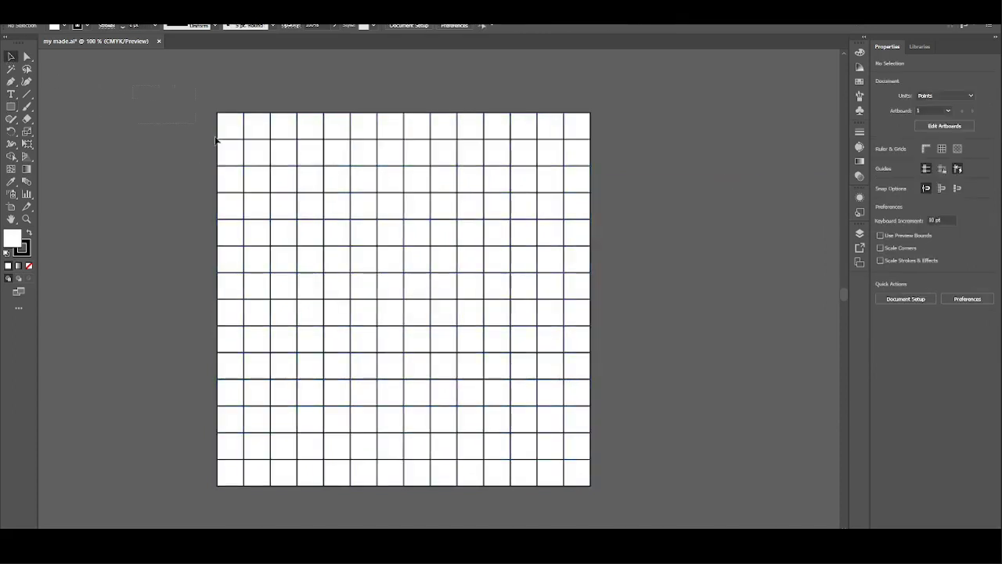
key(ctrl+a)
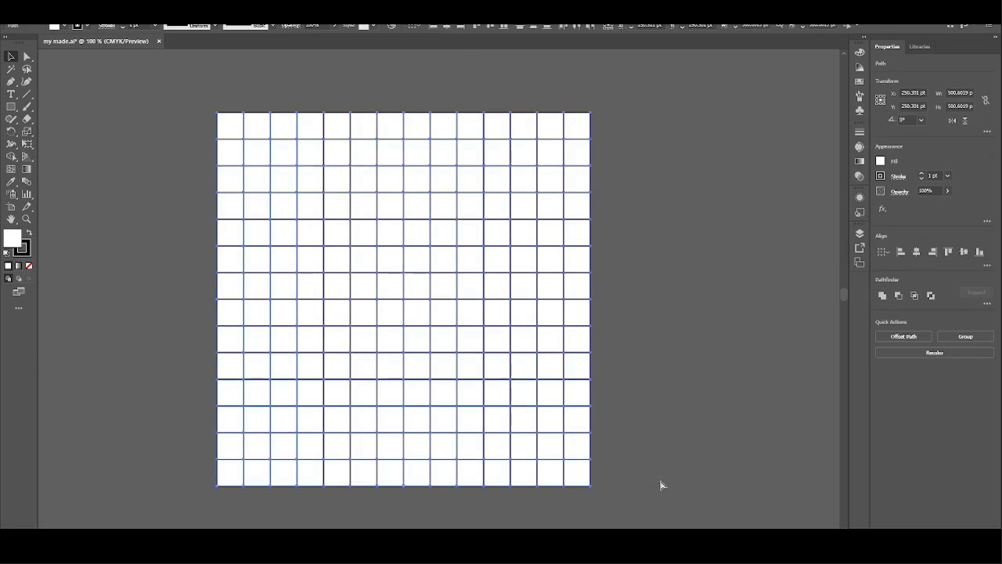
click(660, 484)
- Start a Pen tool zigzag across the grid's top-left corner, alternating between left-edge and top-edge points spaced half a cell apart, up to 1.5 cells out
key(ctrl+plus)
scroll(405, 378, up, 2)
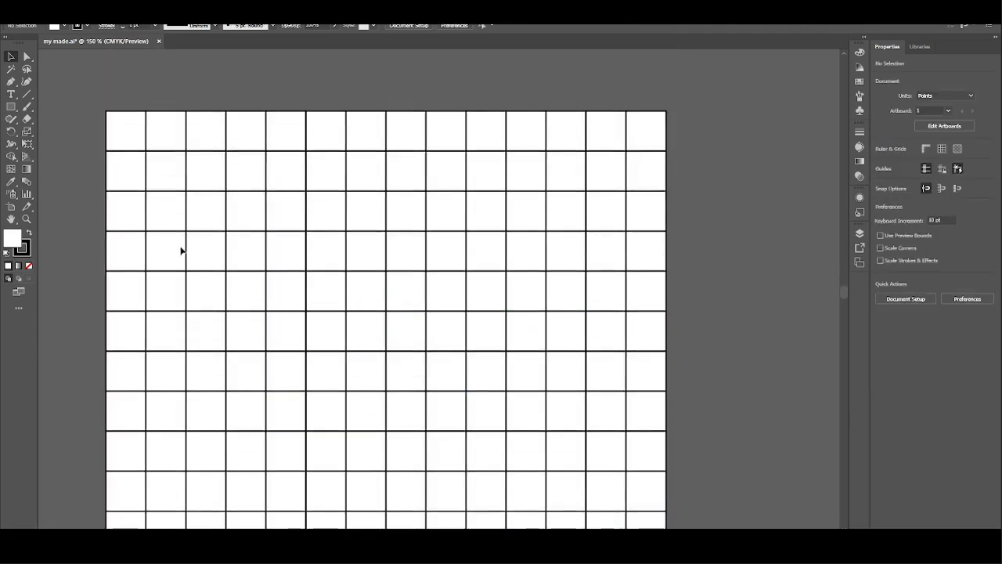
scroll(80, 162, left, 2)
click(10, 81)
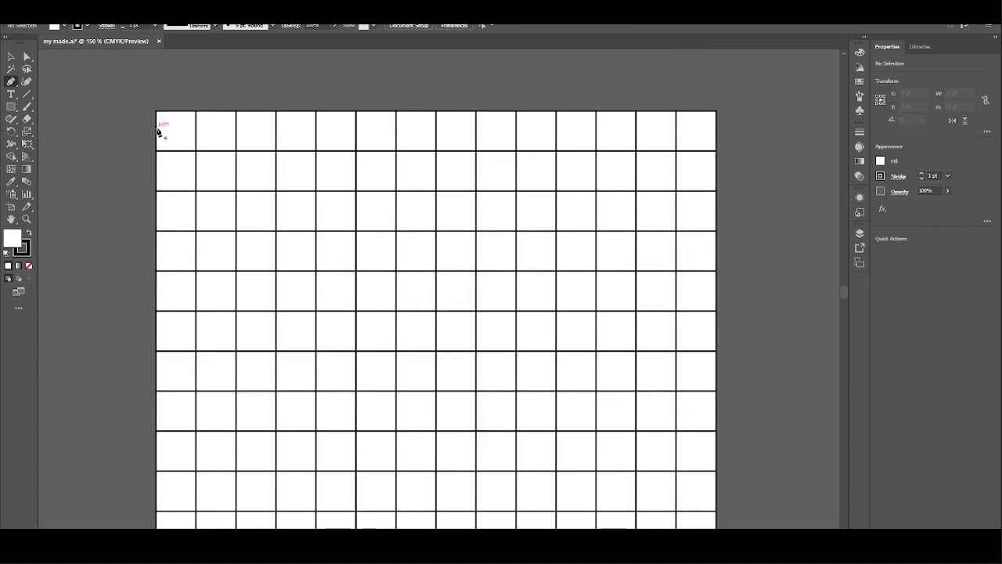
click(157, 133)
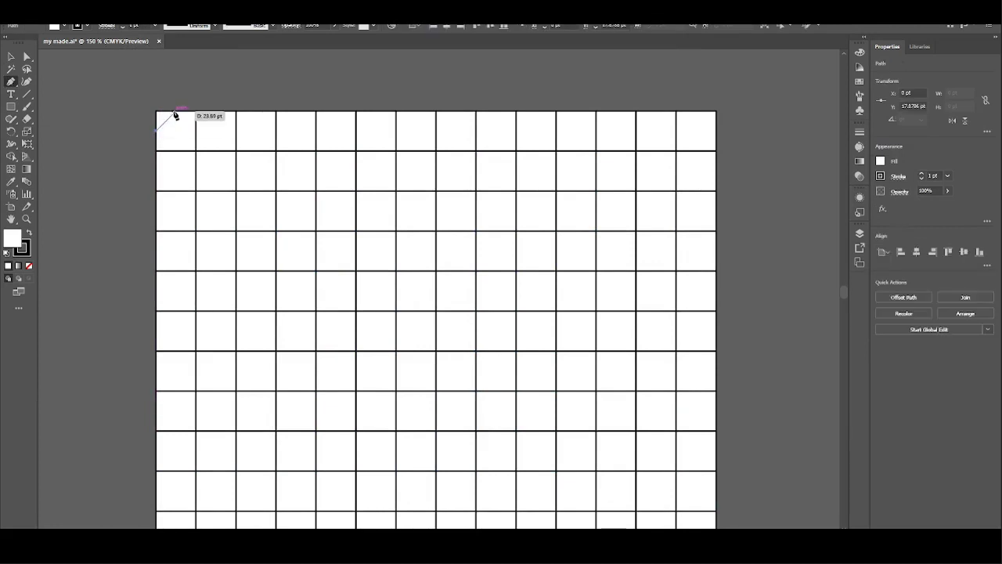
click(175, 113)
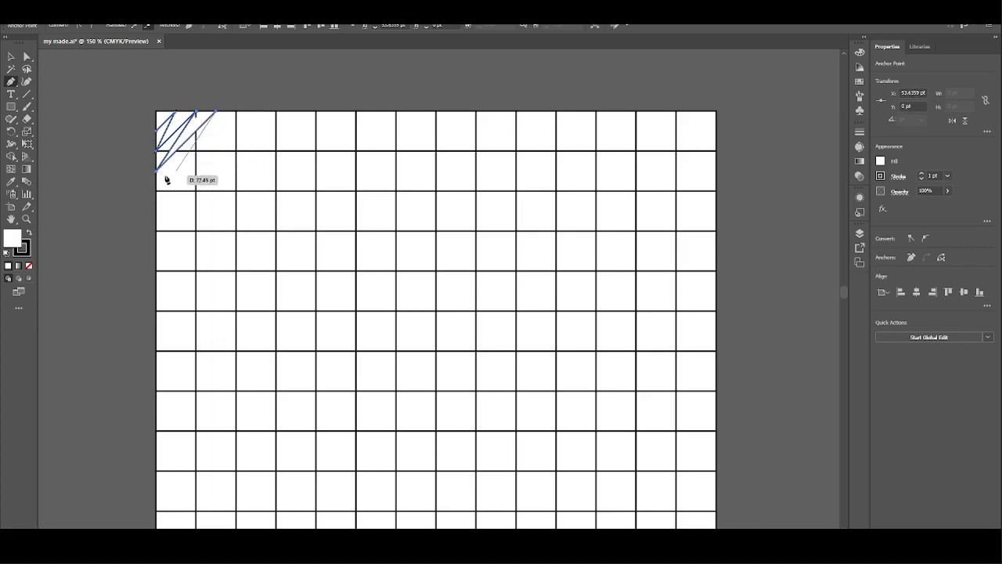
- Change the zigzag path's fill colour to black (000000)
double_click(15, 239)
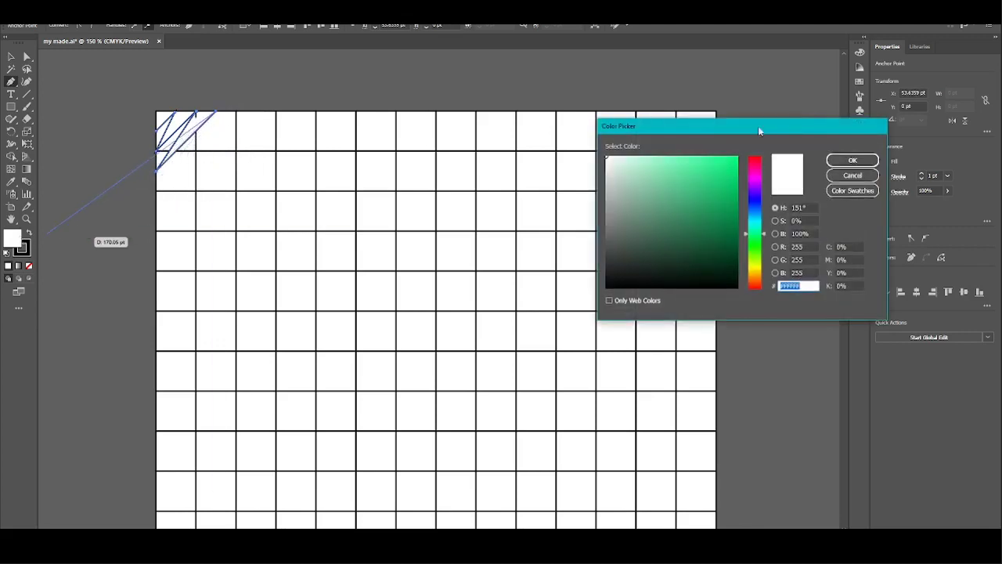
click(736, 280)
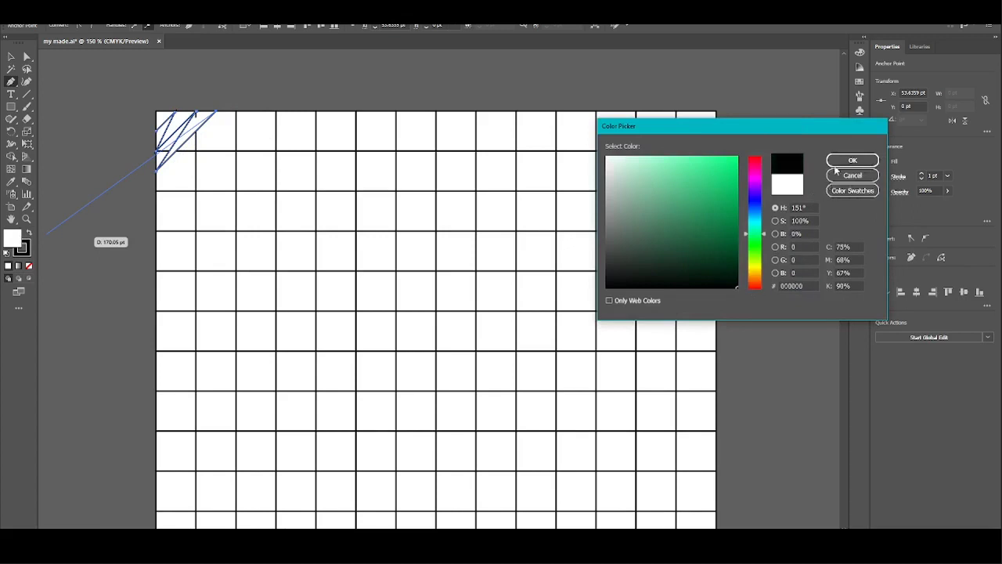
click(844, 160)
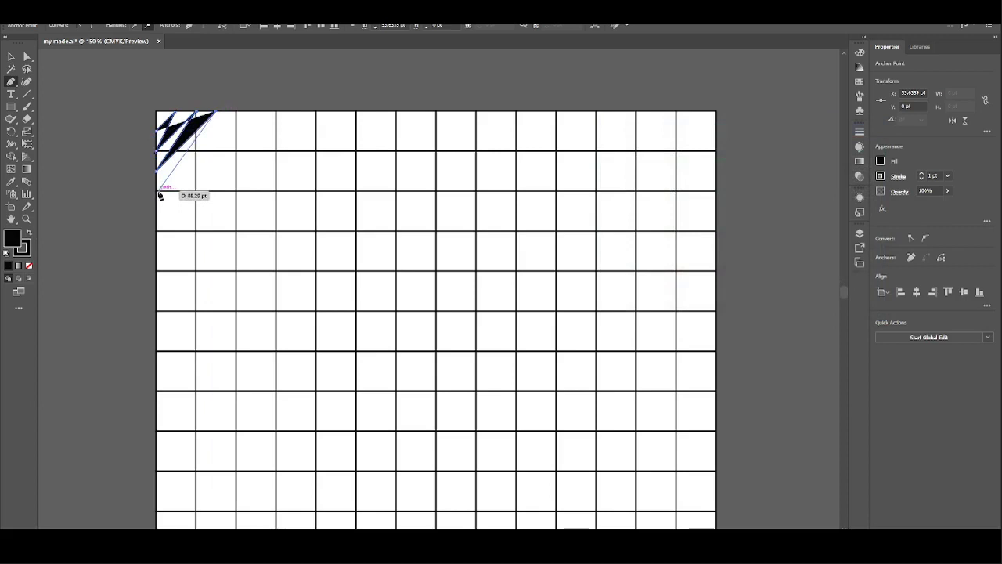
- Extend the zigzag to the grid's left edge two cells down, and back to its top edge two cells across
click(159, 195)
key(ctrl+equal)
key(ctrl+equal)
key(ctrl+equal)
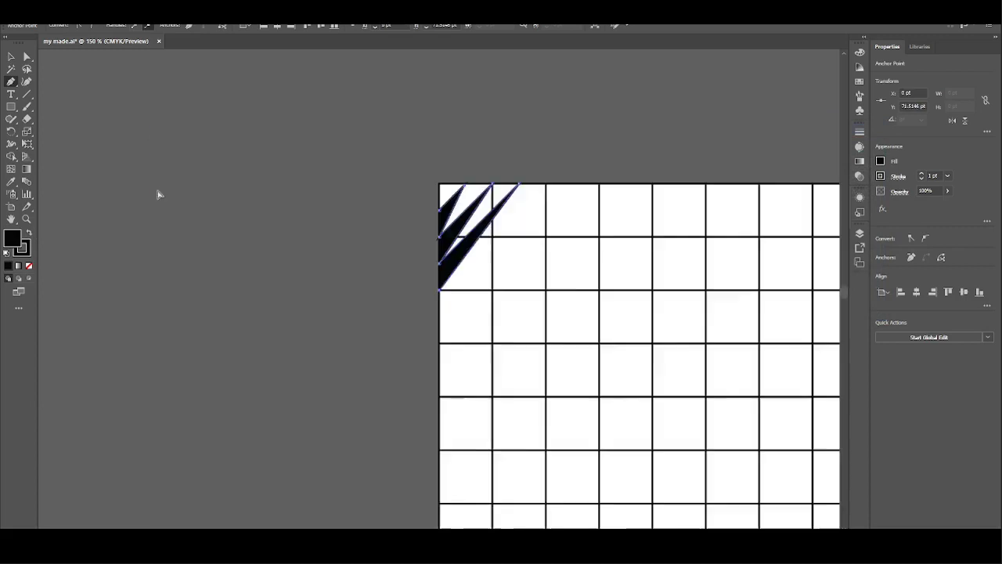
scroll(208, 248, right, 5)
scroll(282, 284, up, 3)
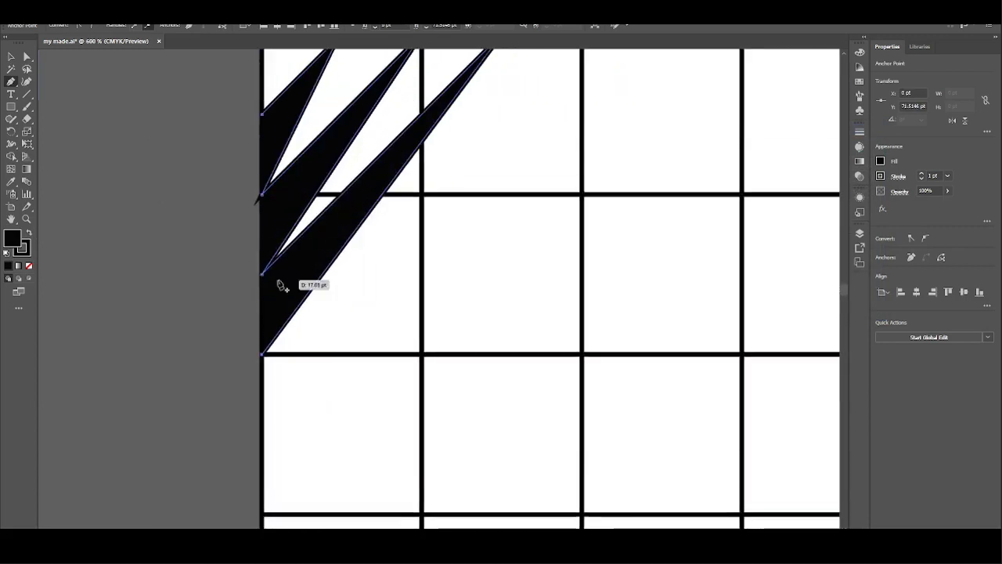
scroll(280, 285, right, 5)
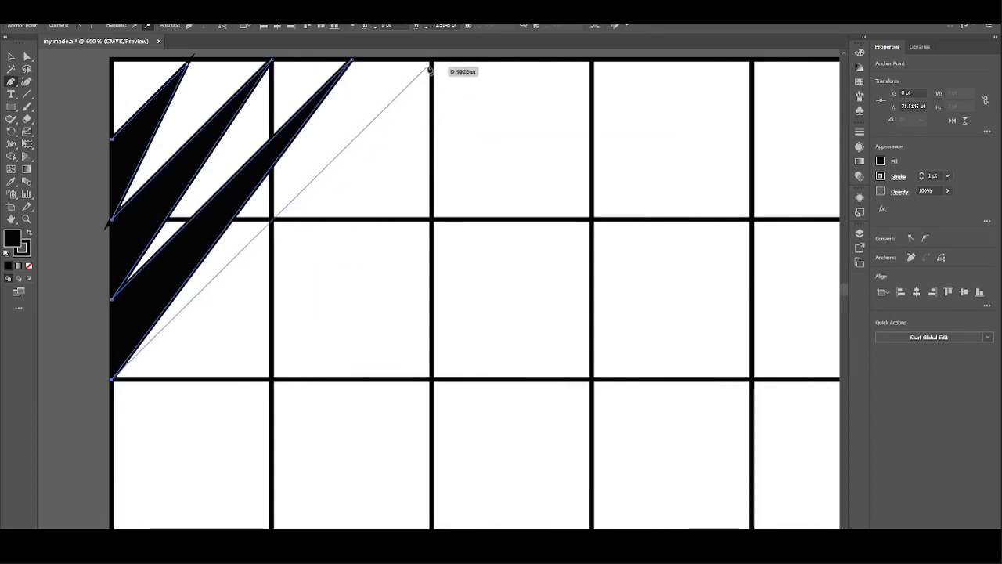
click(430, 61)
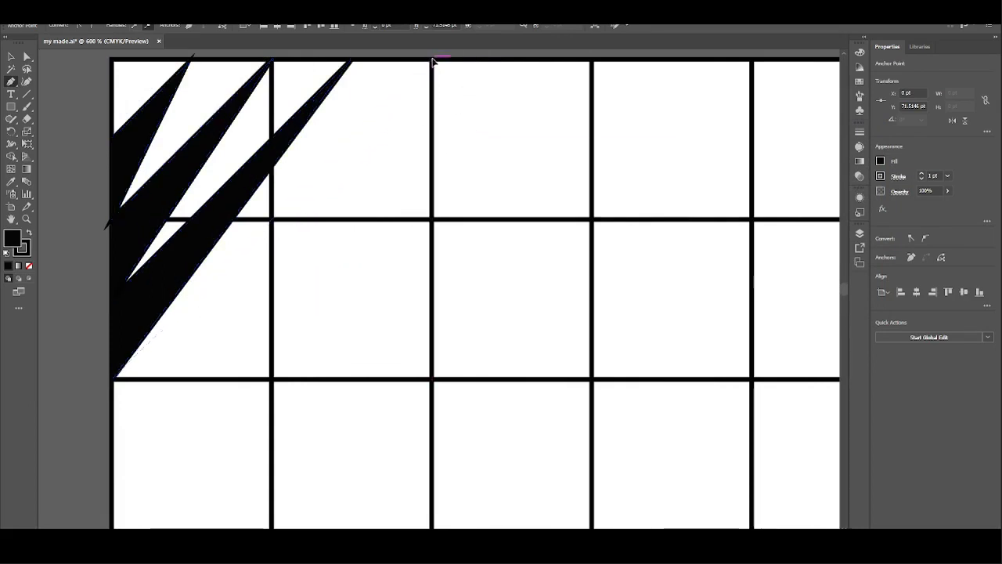
- Continue the zigzag with anchors 2.5 cells down the grid's left edge and 2.5 cells across its top edge
scroll(129, 426, down, 1)
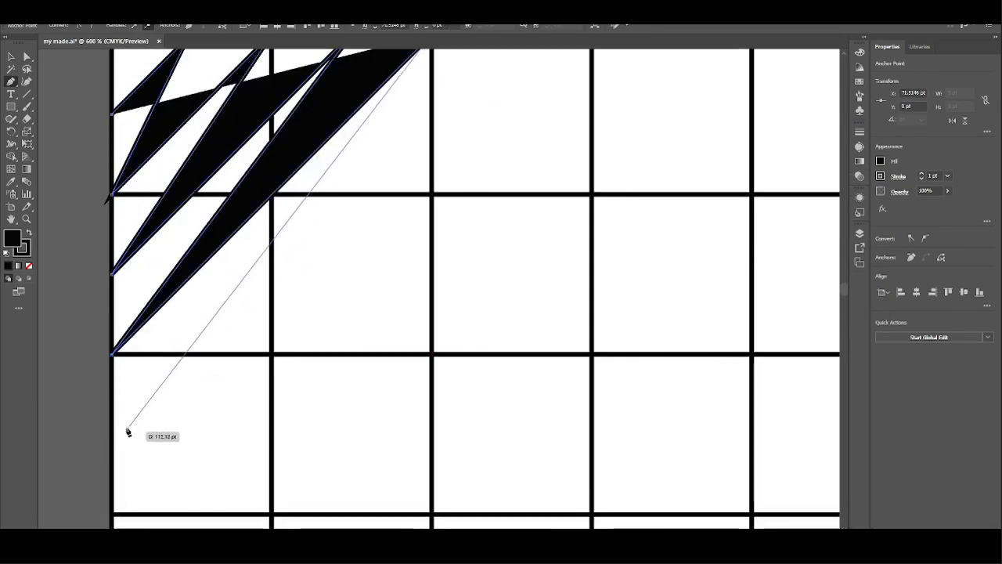
scroll(114, 445, down, 1)
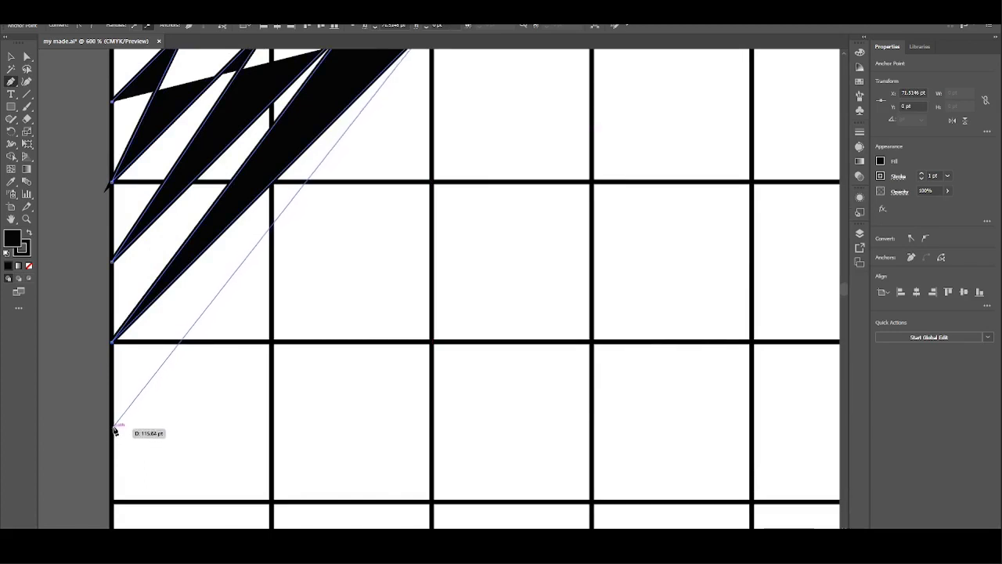
key(ctrl+minus)
key(ctrl+minus)
scroll(115, 423, down, 7)
scroll(114, 421, right, 6)
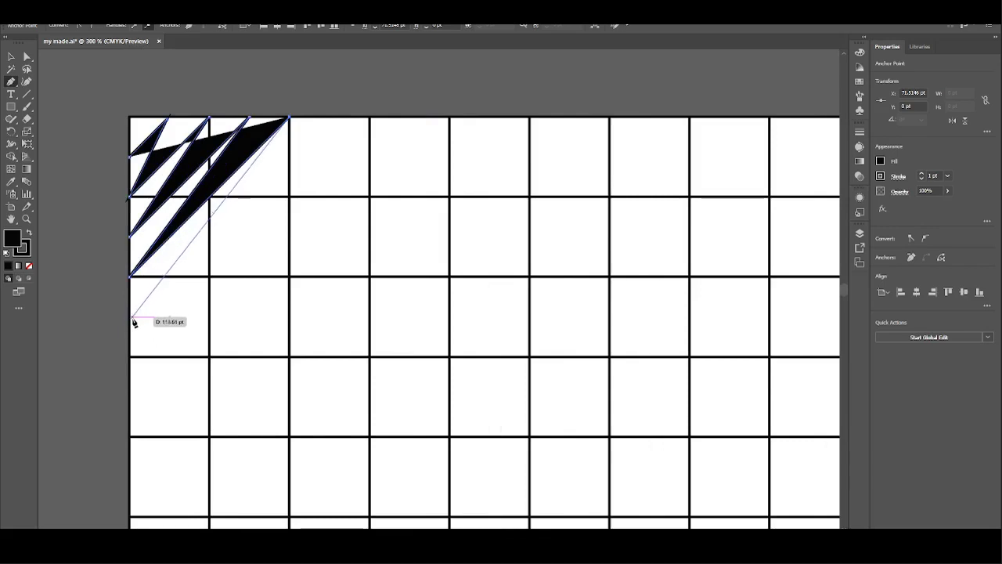
click(131, 318)
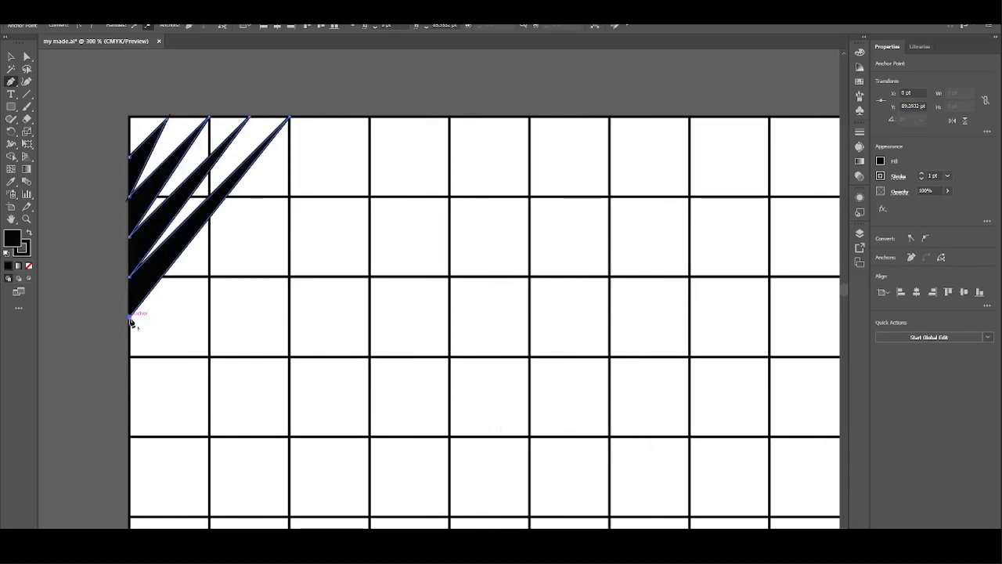
click(329, 117)
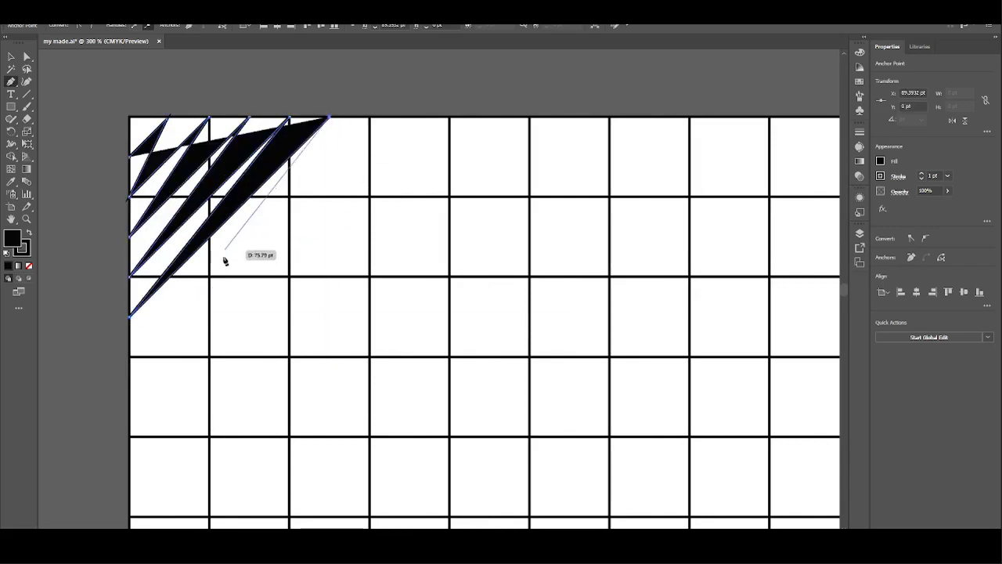
- Add zigzag anchors alternately on the grid's left and top edges at 3 cells and 3.5 cells from the corner
click(131, 358)
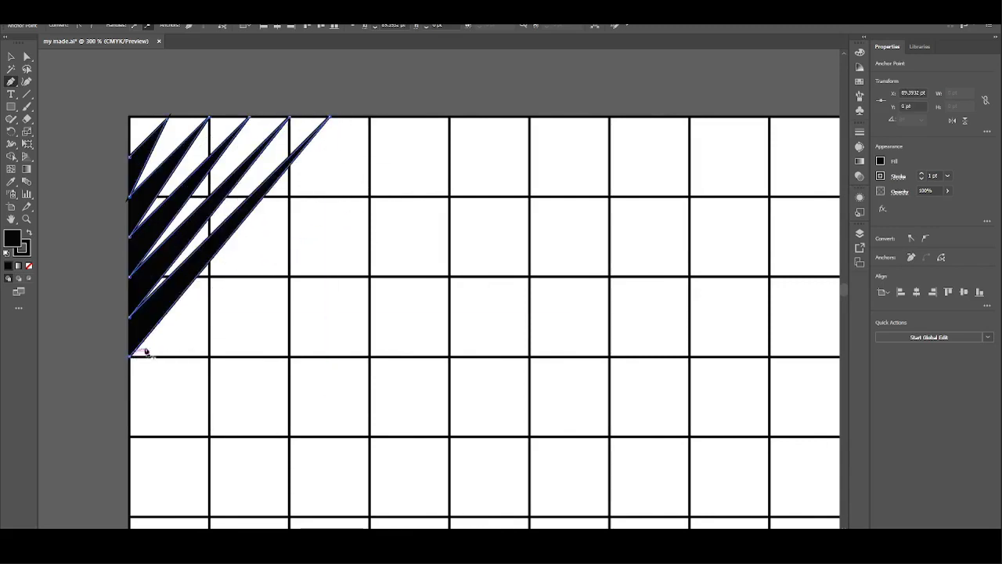
click(370, 119)
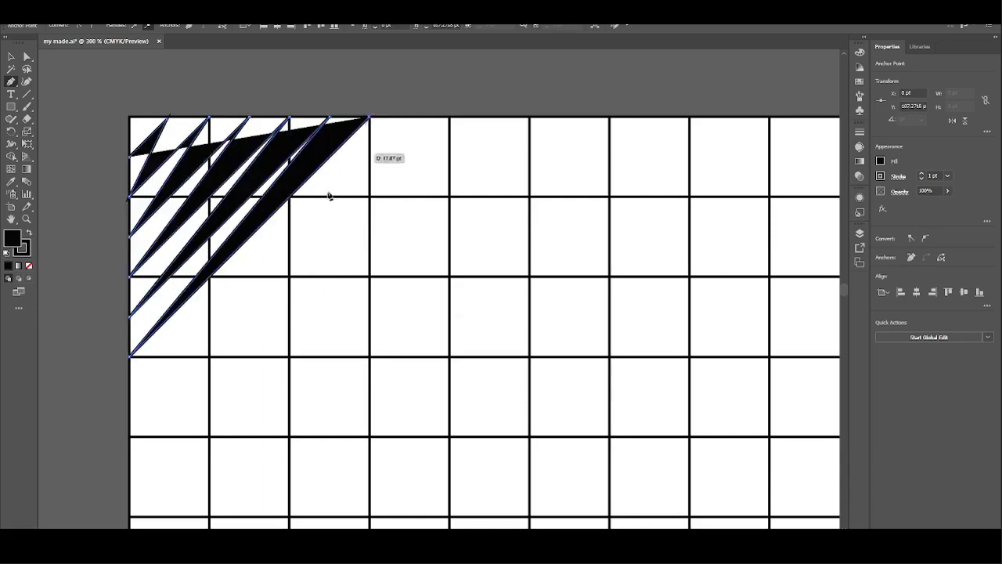
click(130, 396)
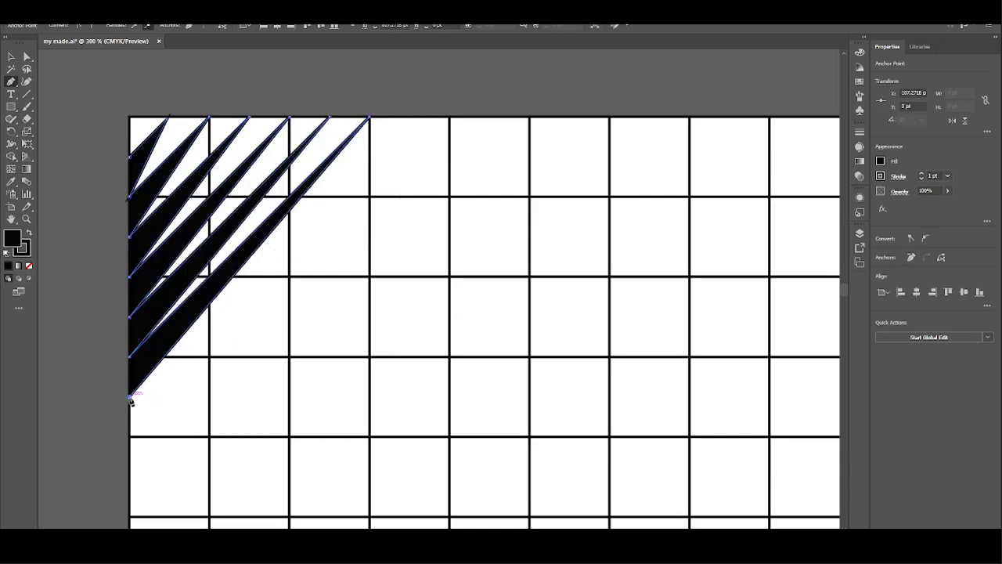
click(411, 118)
- Extend the zigzag with anchors alternating between the grid's left and top edges at 4 cells and 4.5 cells from the corner
scroll(375, 179, down, 2)
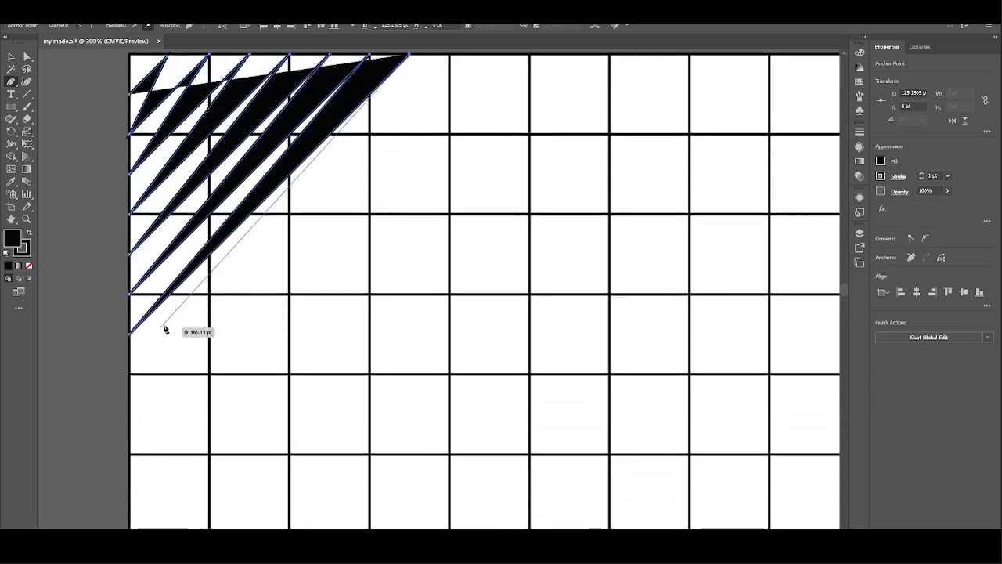
click(130, 377)
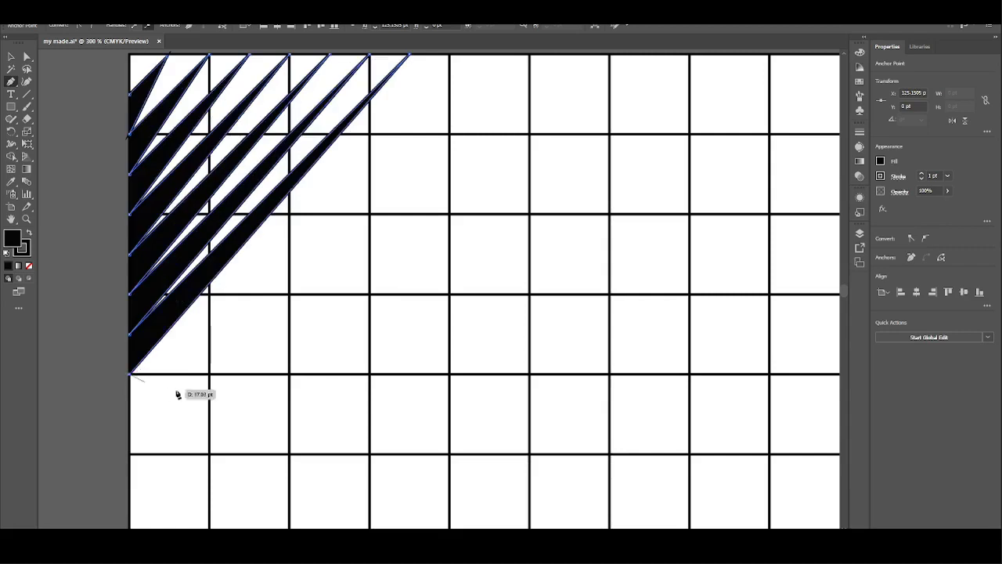
scroll(179, 393, up, 3)
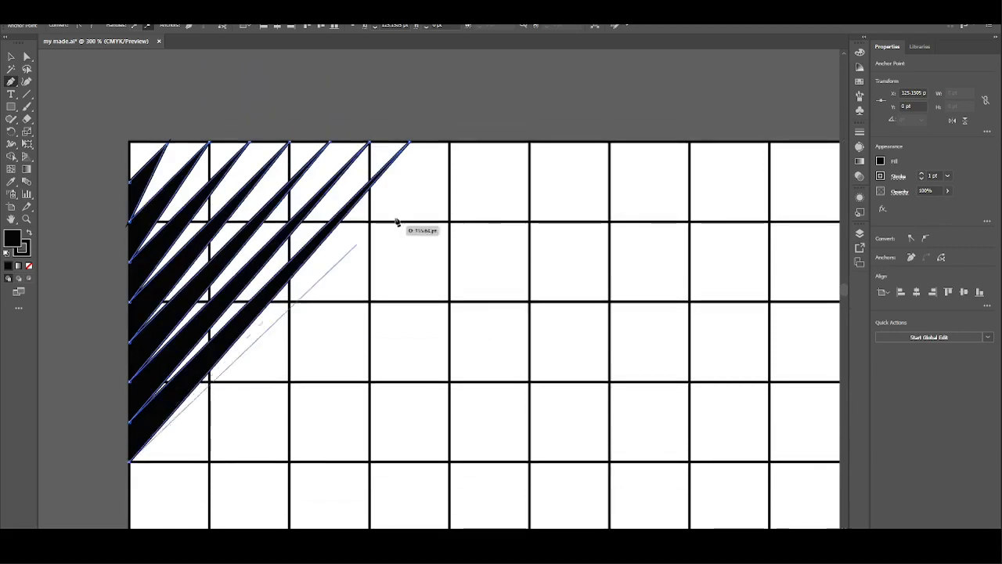
click(451, 147)
scroll(273, 450, down, 2)
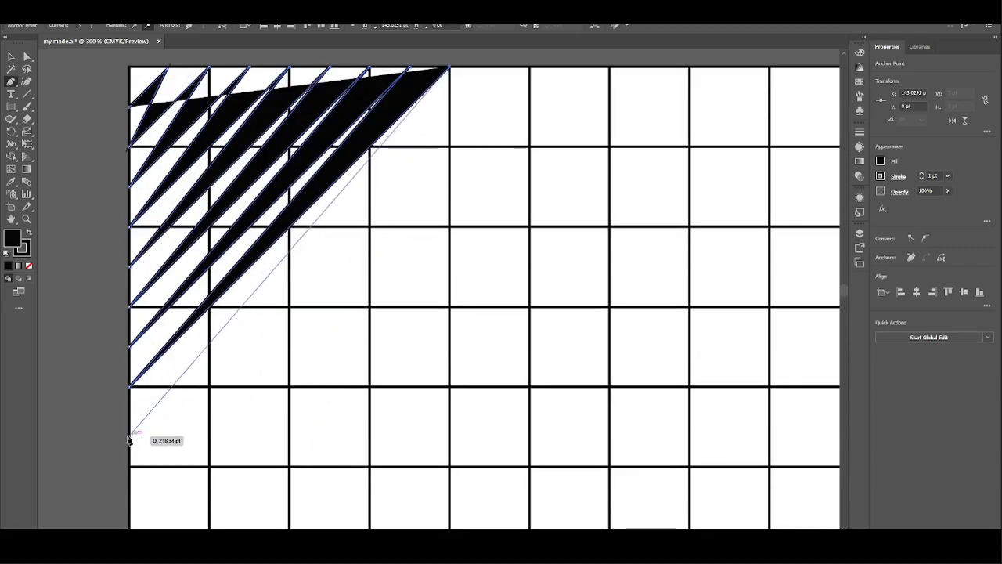
click(130, 425)
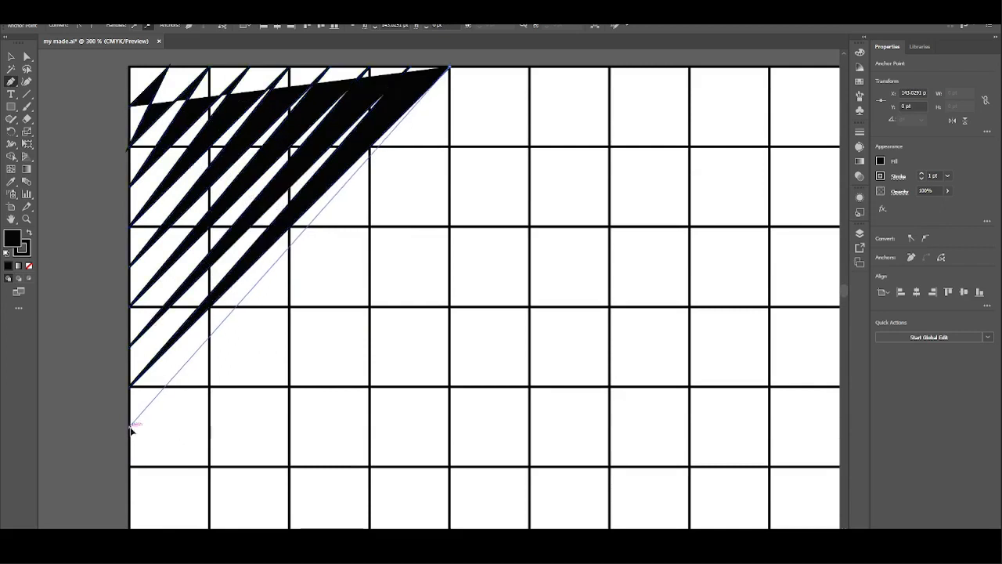
scroll(404, 206, up, 2)
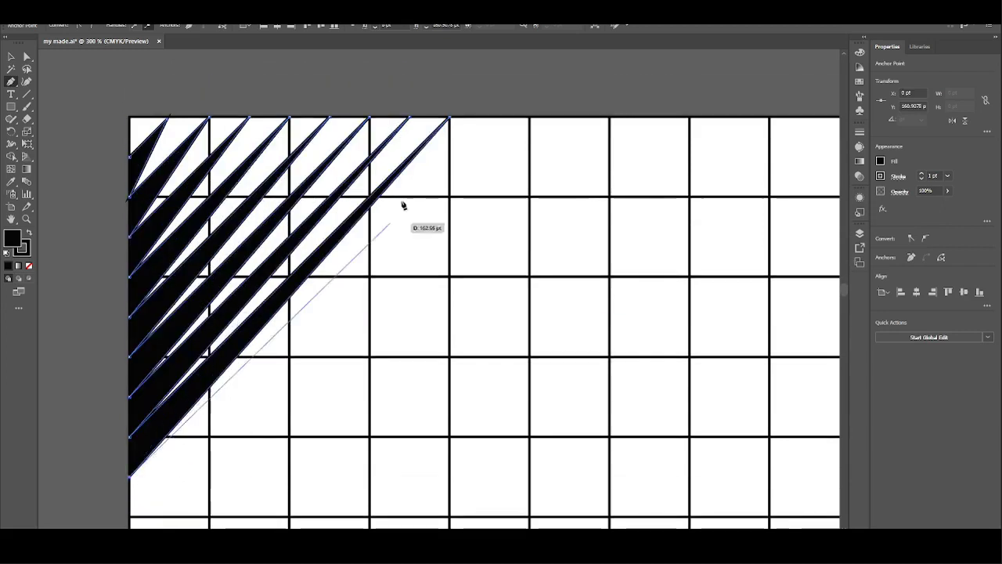
click(489, 118)
- Continue the zigzag with anchors on the grid's left and top edges at 5 cells and 5.5 cells from the corner
scroll(405, 291, down, 2)
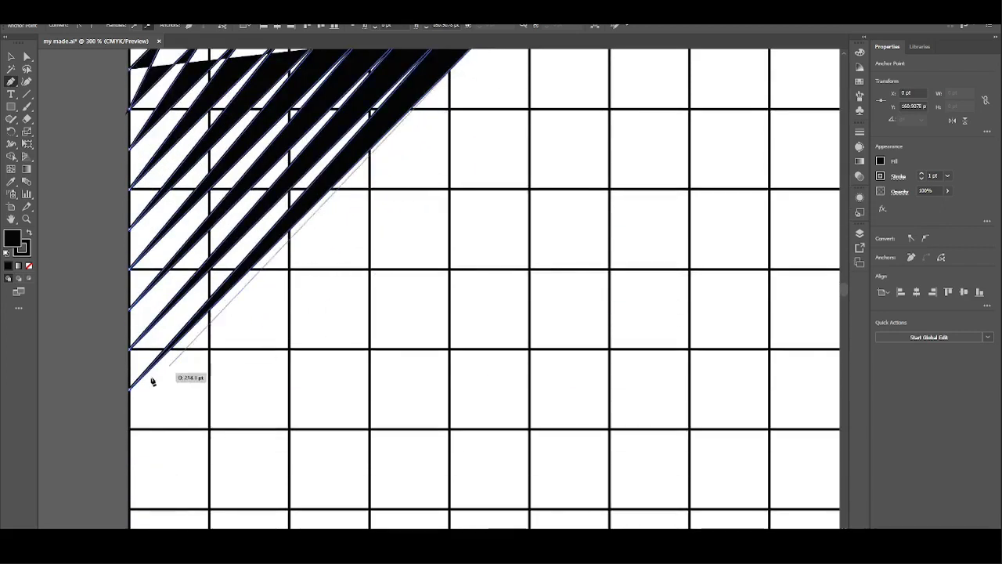
click(131, 429)
scroll(239, 369, up, 2)
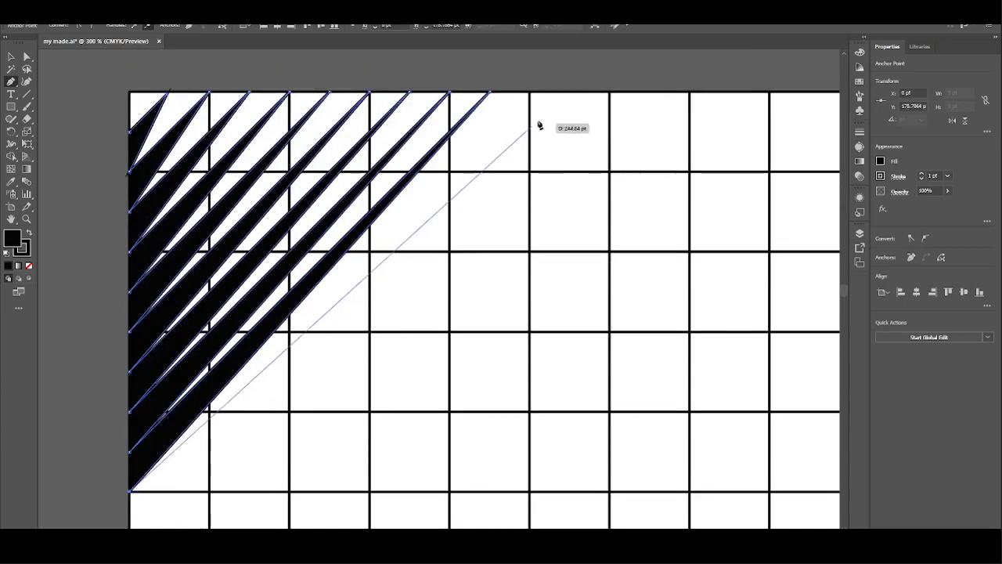
click(530, 95)
scroll(337, 396, down, 3)
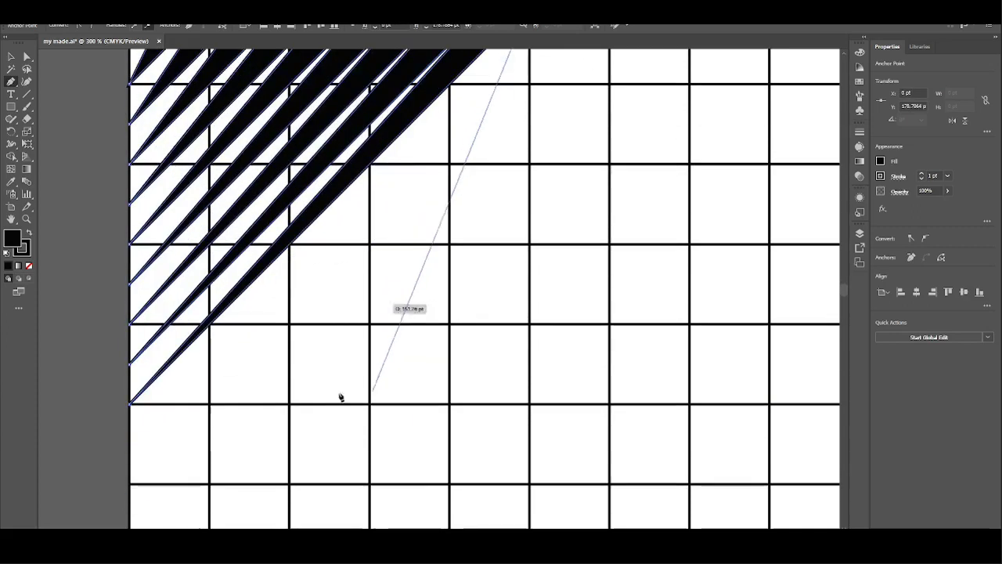
click(131, 445)
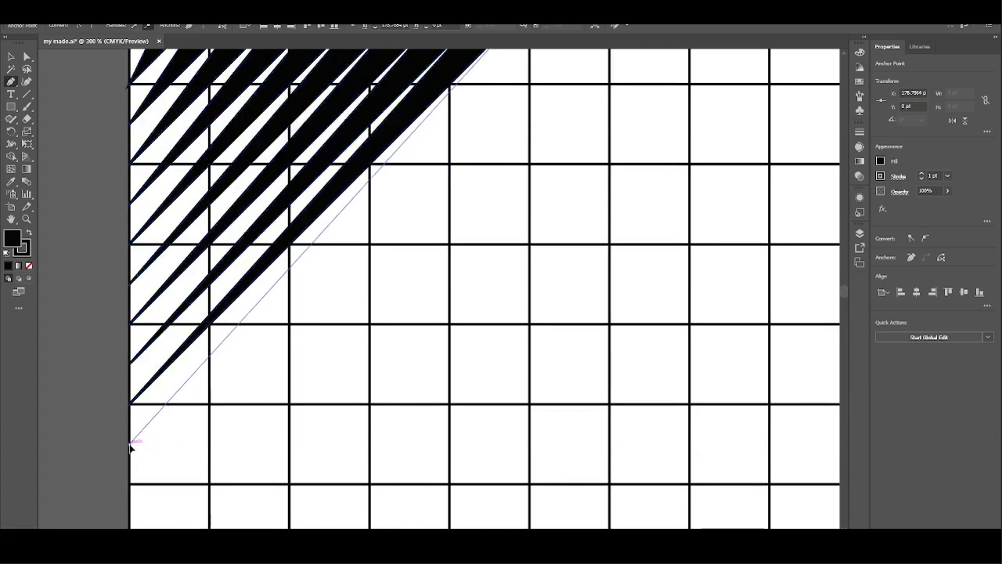
scroll(130, 445, up, 3)
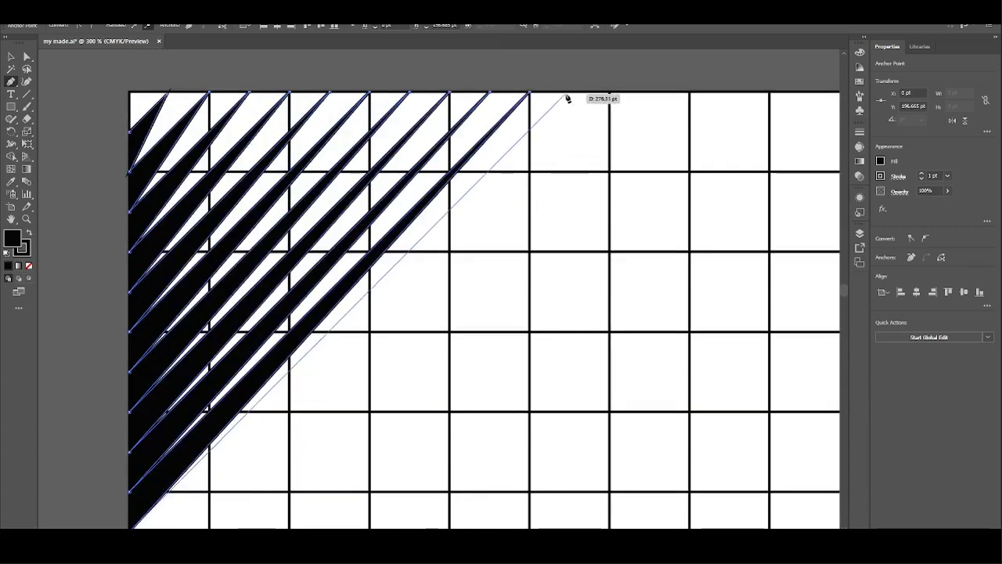
click(572, 95)
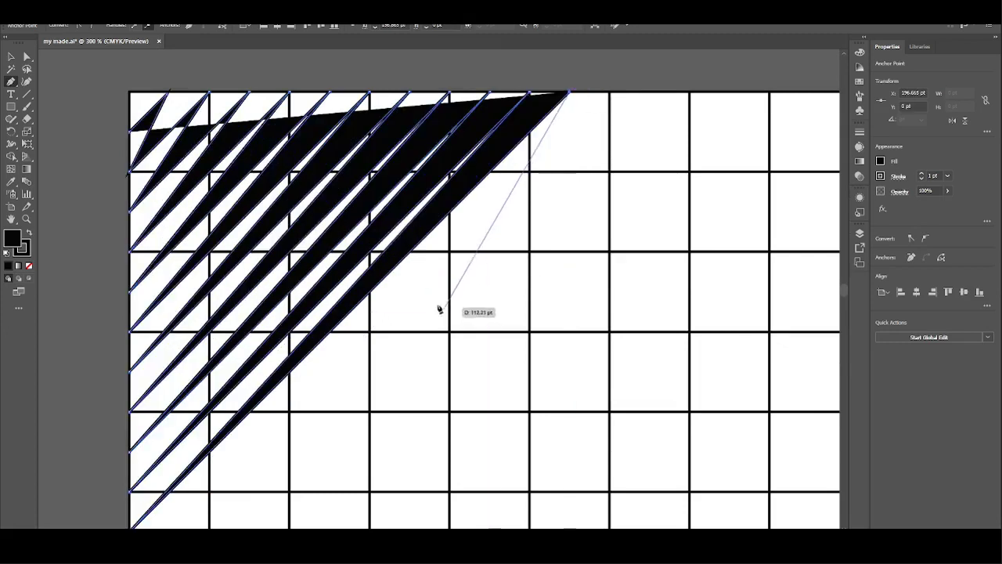
- Add zigzag anchors 6 cells down the grid's left edge and 6 cells across its top edge
scroll(313, 348, down, 3)
click(131, 482)
scroll(313, 423, up, 3)
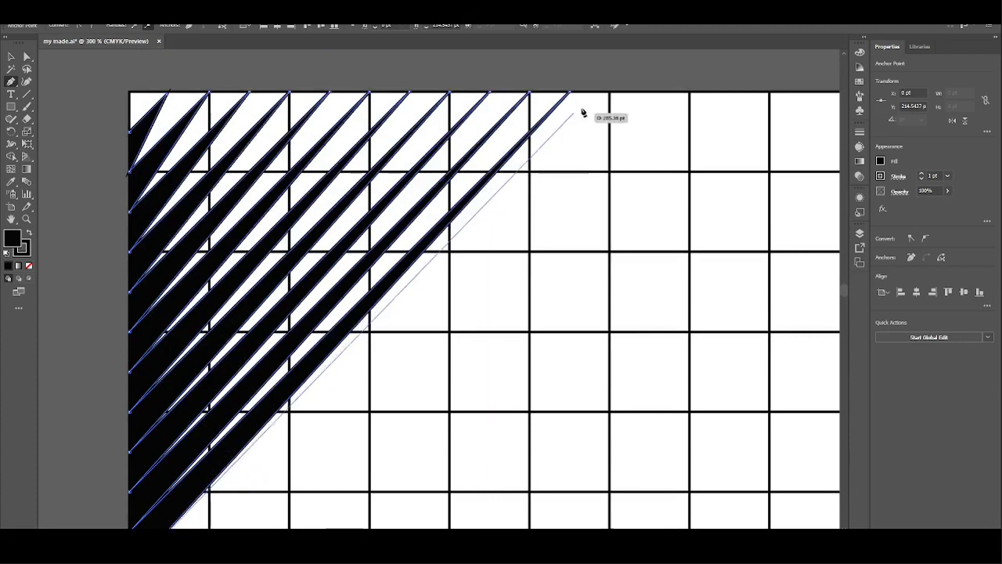
click(611, 94)
- Extend the zigzag to the grid's left edge 6.5 cells down, and back to its top edge 6.5 cells across
scroll(483, 191, down, 7)
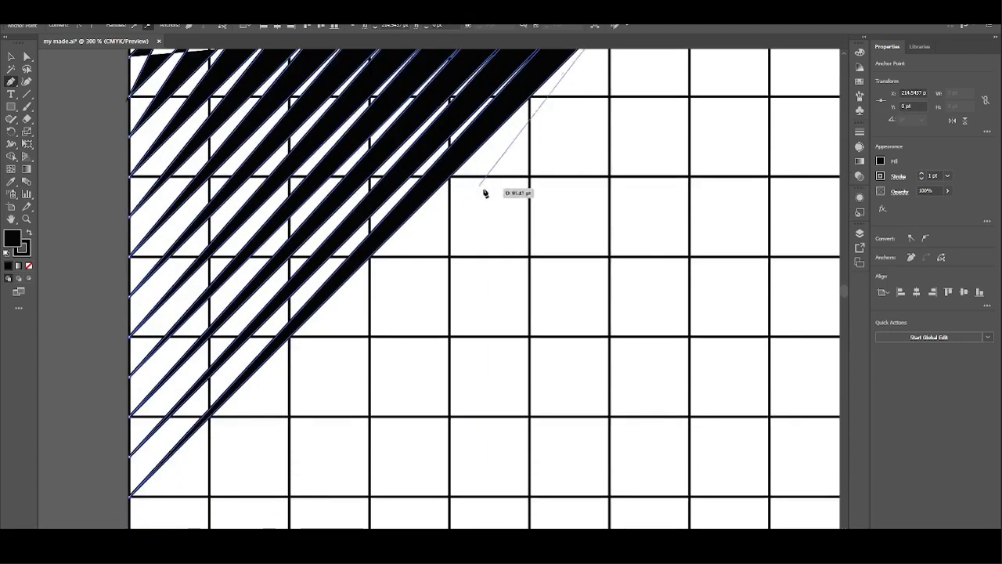
scroll(195, 322, down, 3)
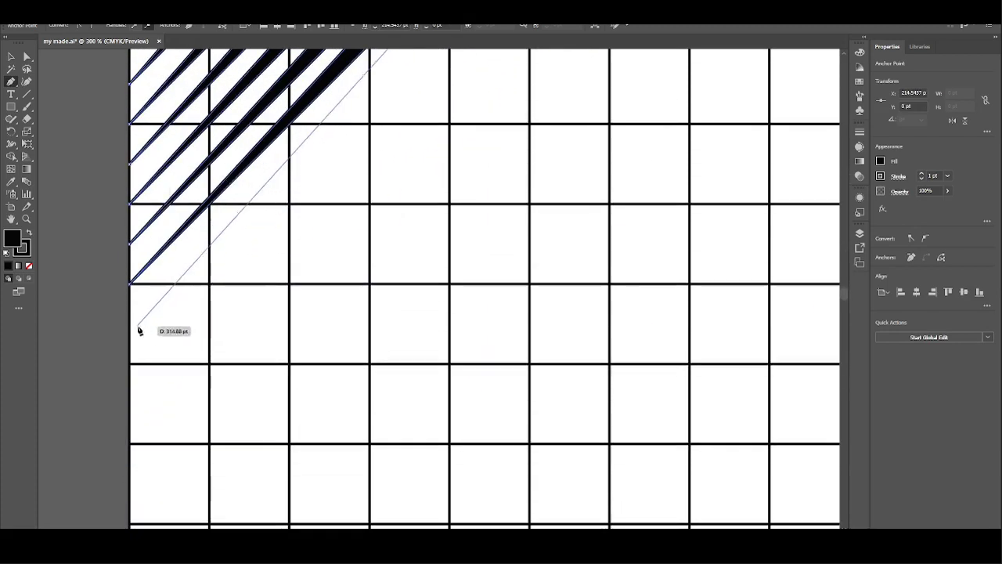
click(132, 333)
scroll(144, 336, up, 15)
scroll(209, 374, down, 8)
scroll(208, 374, up, 1)
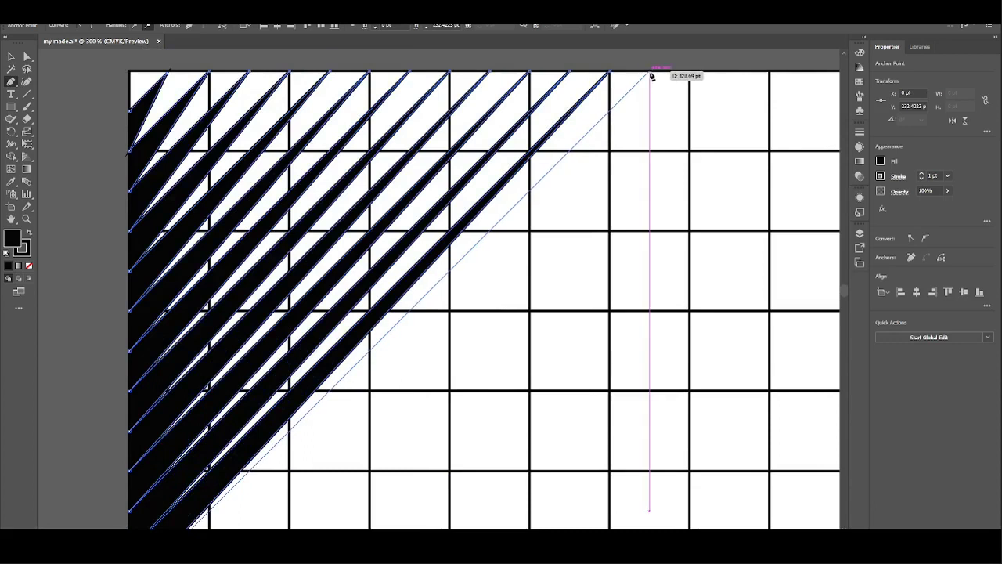
click(650, 74)
- Add zigzag anchors 7 cells down the grid's left edge and 7 cells across its top edge
scroll(548, 227, down, 8)
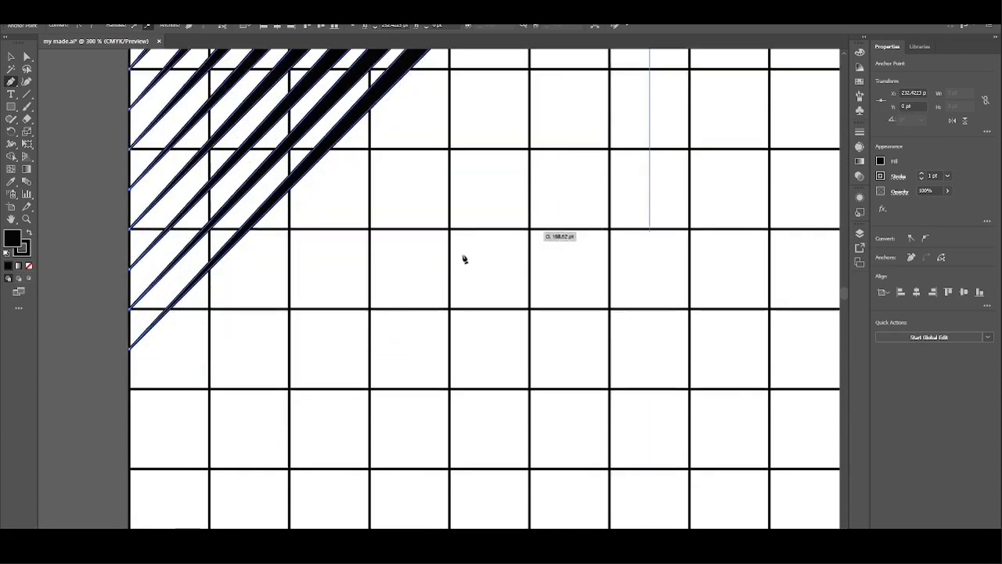
click(133, 389)
scroll(135, 393, up, 8)
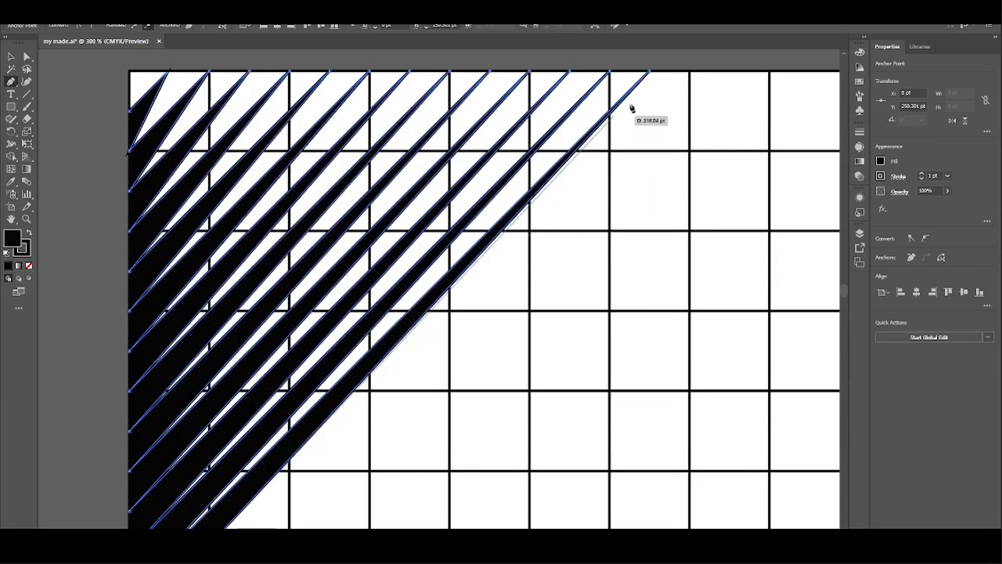
click(691, 74)
- Continue the zigzag with anchors 7.5 cells down the grid's left edge and 7.5 cells across its top edge
scroll(438, 297, right, 2)
scroll(403, 317, down, 5)
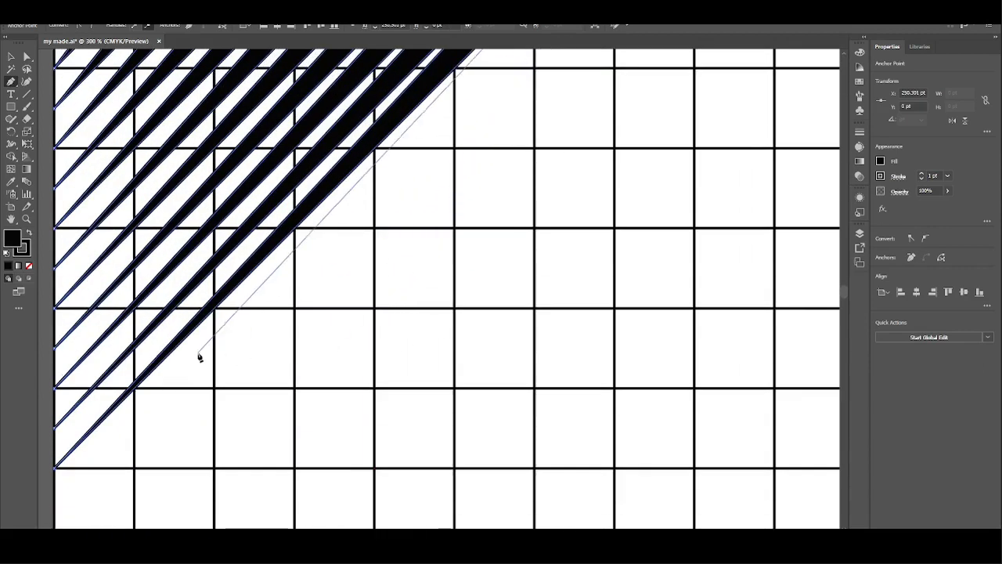
scroll(54, 501, down, 1)
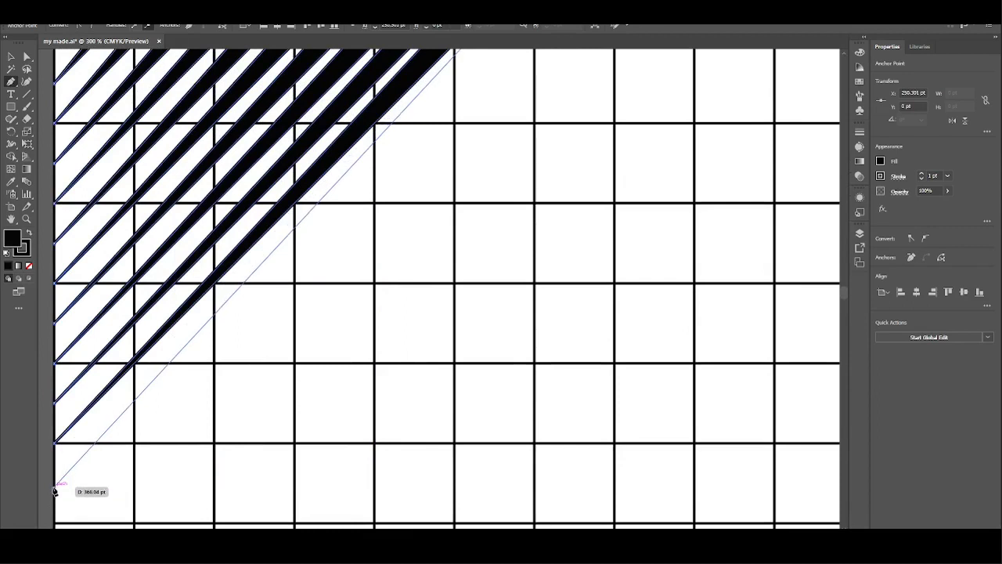
click(56, 488)
scroll(56, 485, up, 12)
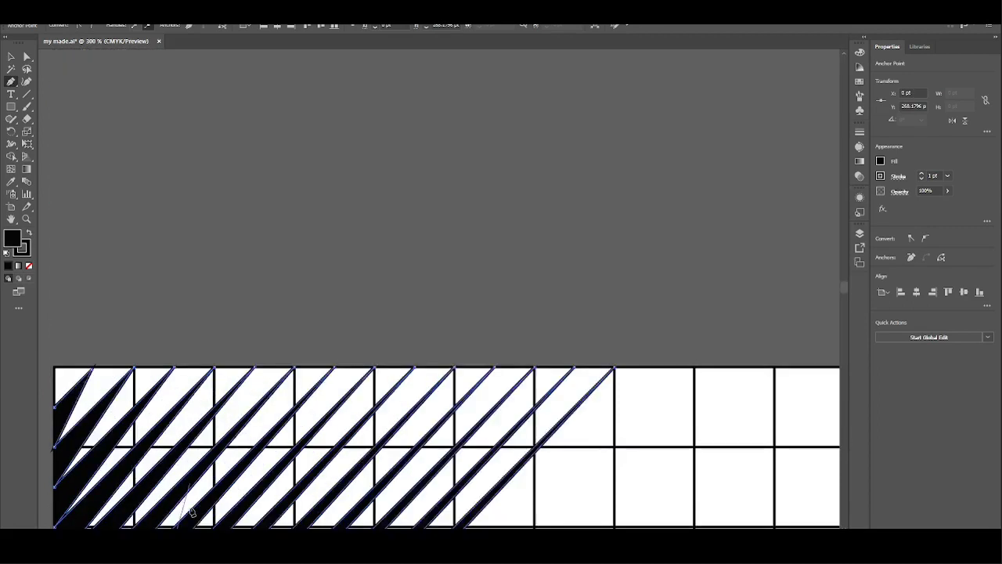
scroll(357, 441, down, 8)
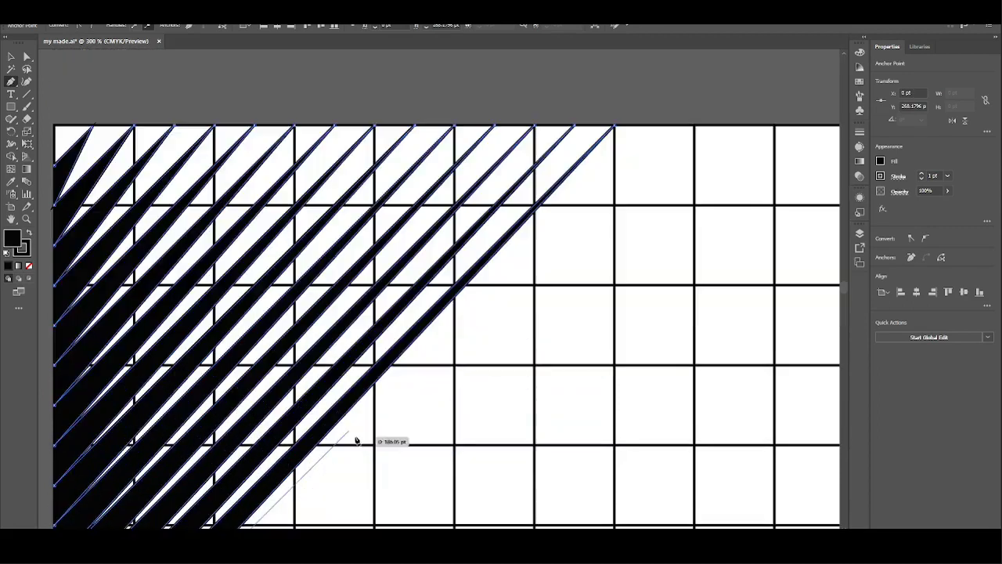
click(656, 127)
- Extend the zigzag to the grid's left edge 8 cells down, and back to its top edge 8 cells across
scroll(607, 182, down, 10)
scroll(607, 181, up, 5)
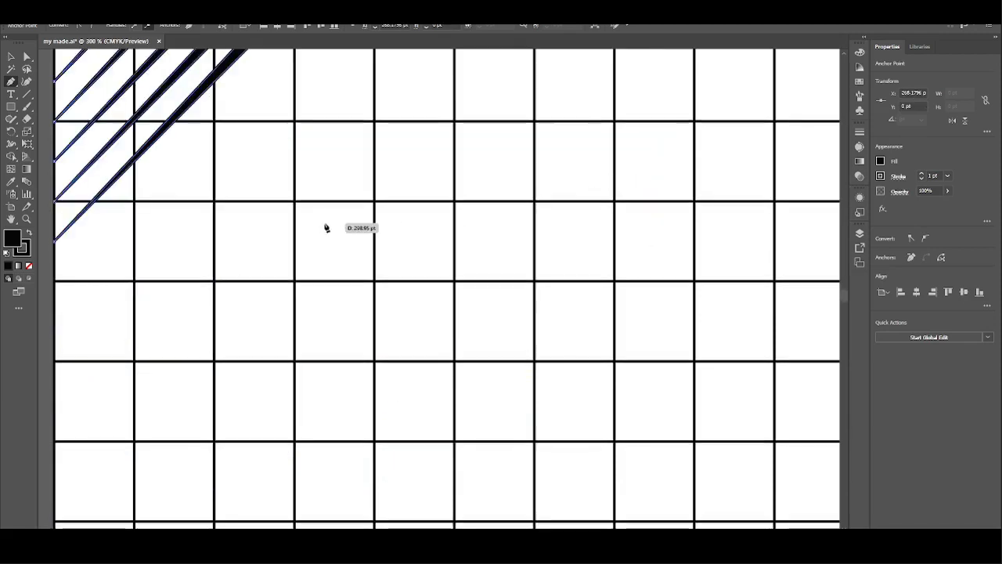
click(57, 283)
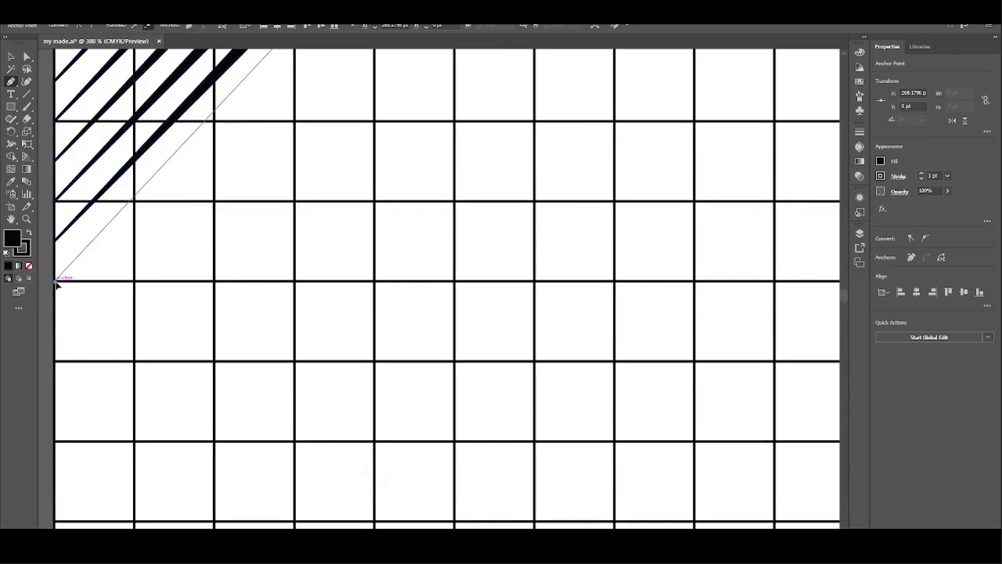
scroll(154, 273, up, 5)
scroll(249, 263, down, 1)
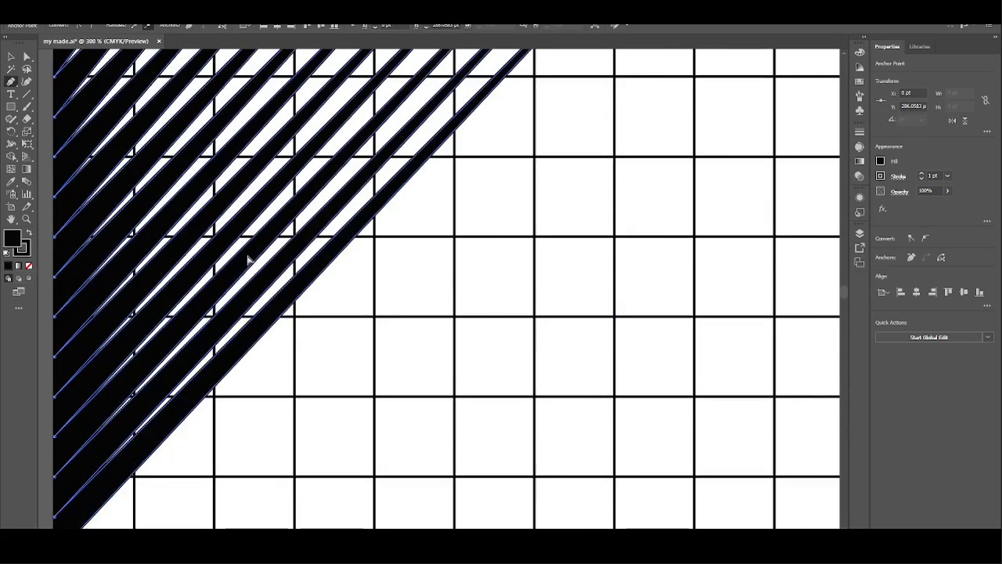
scroll(246, 258, down, 2)
scroll(246, 258, right, 4)
scroll(252, 249, right, 3)
scroll(253, 253, up, 4)
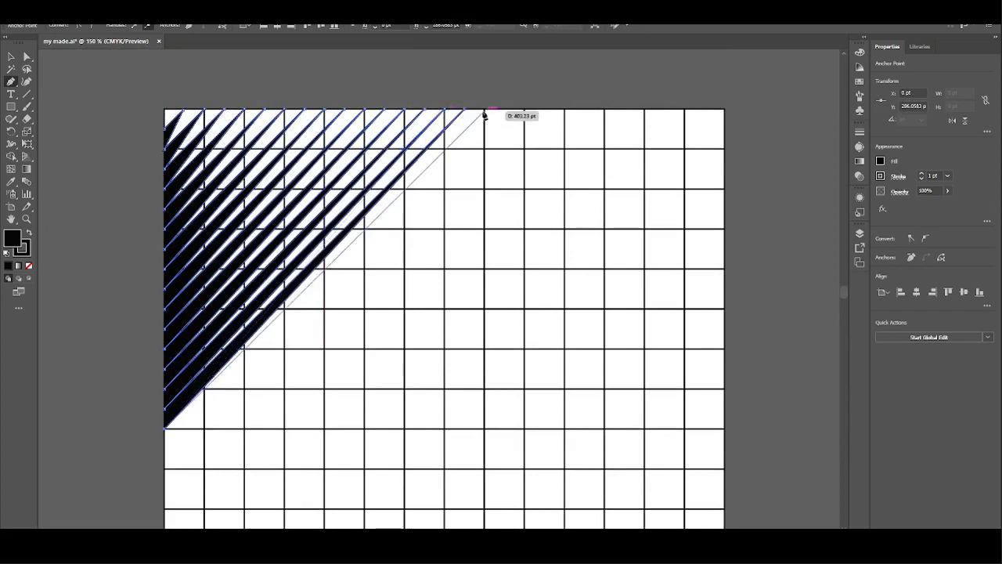
click(484, 110)
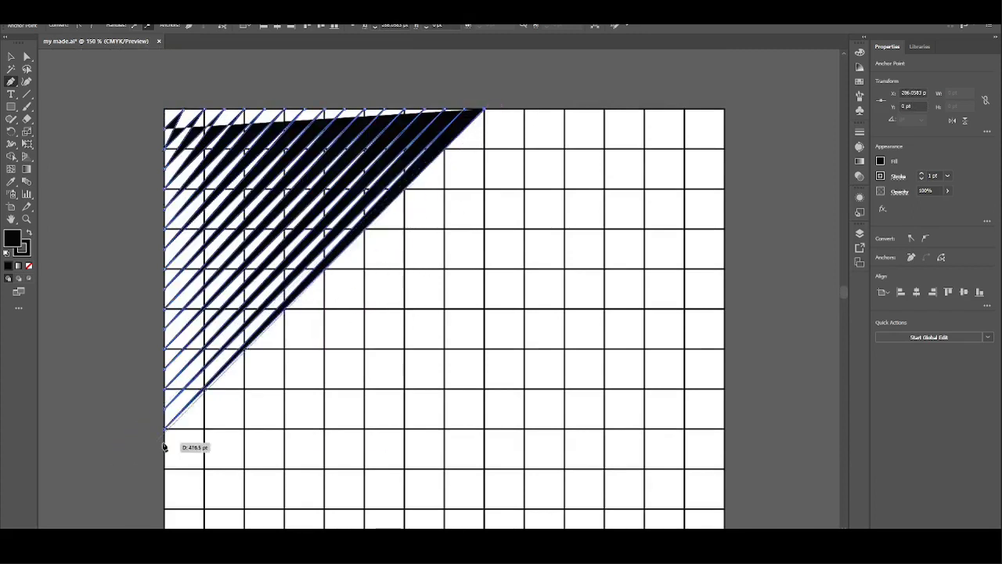
- Add zigzag anchors alternately on the grid's left and top edges at 8.5 cells and 9 cells from the corner
click(166, 450)
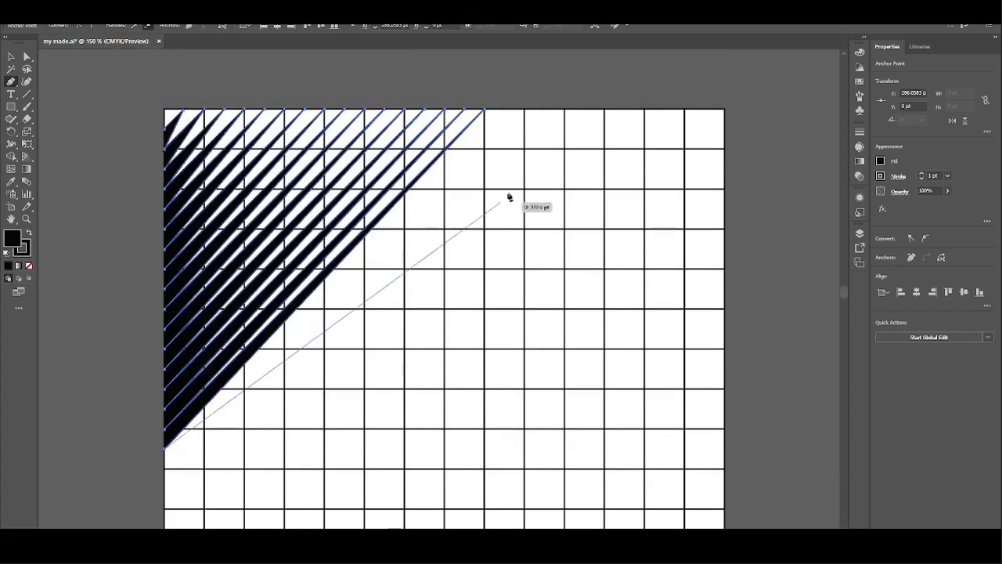
click(503, 110)
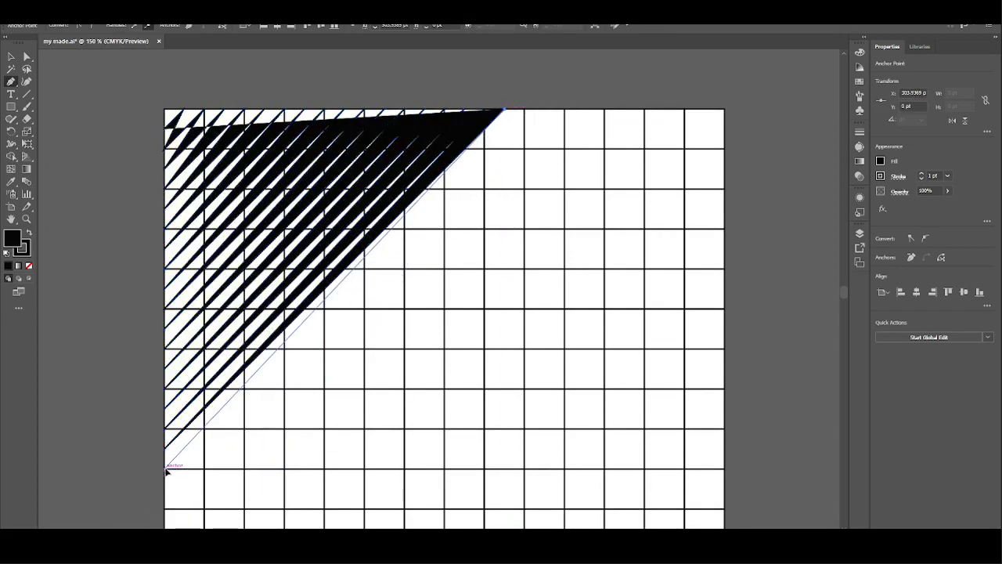
click(166, 470)
click(526, 111)
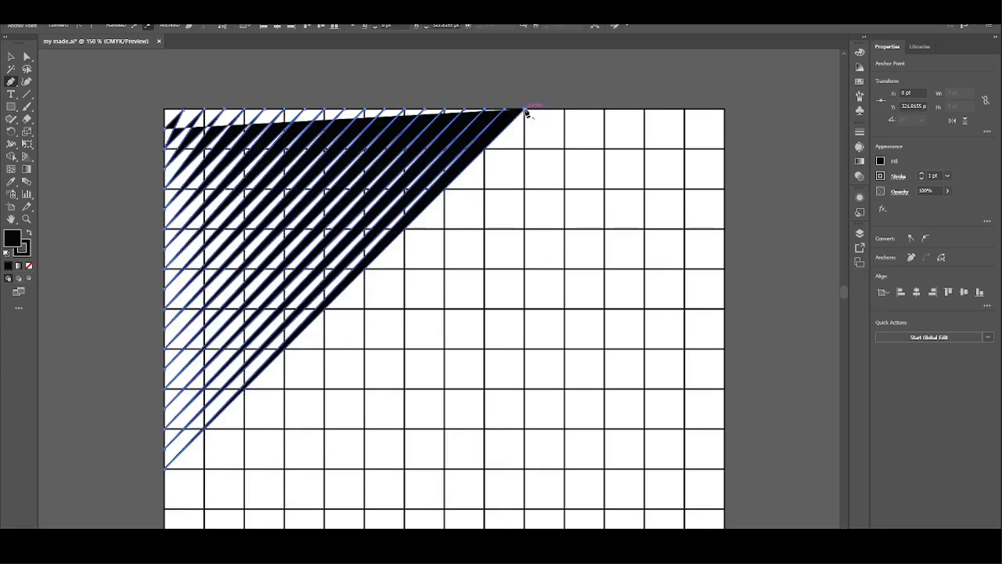
- Continue the zigzag with anchors 9.5 cells down the grid's left edge and 9.5 cells across its top edge
scroll(234, 462, down, 2)
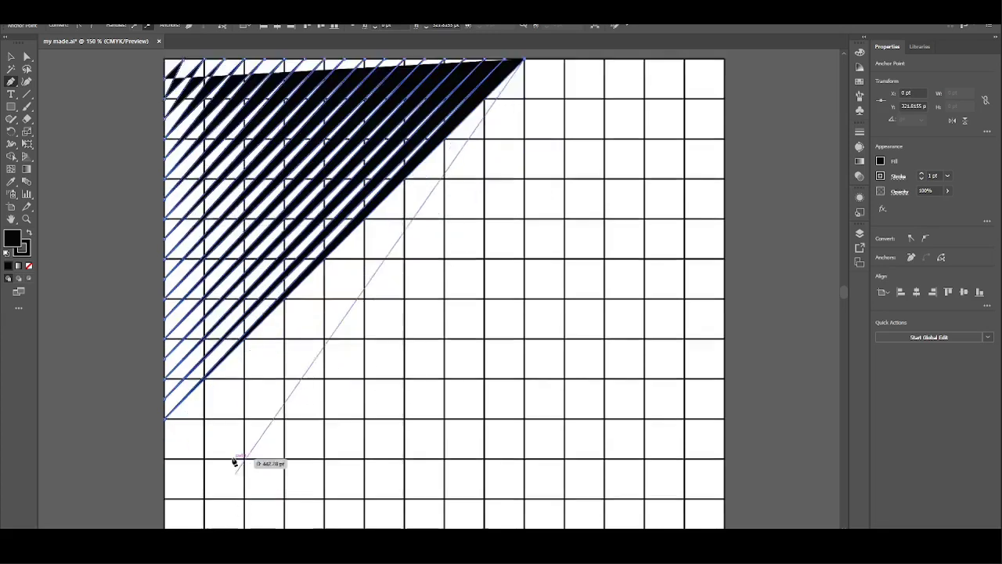
click(166, 443)
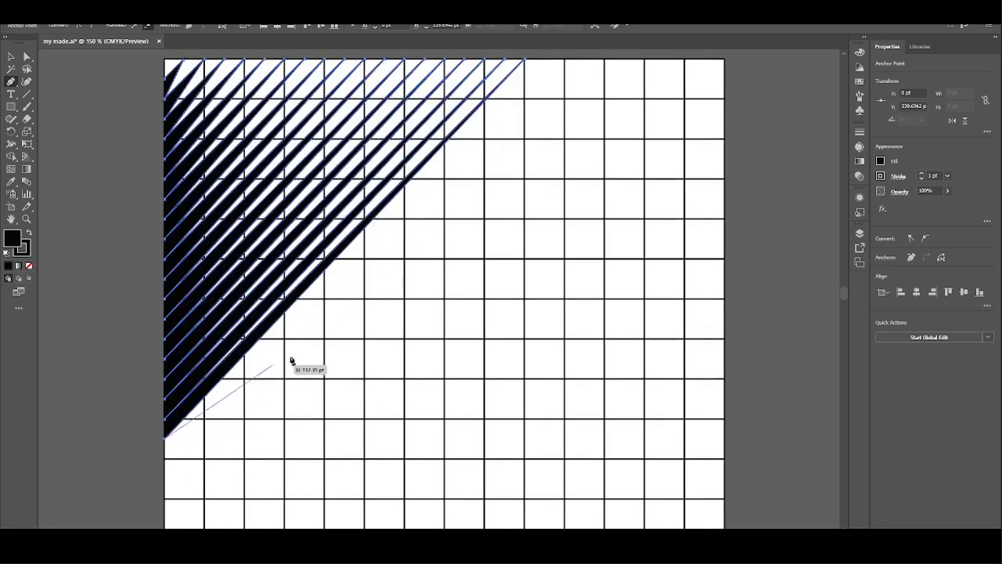
scroll(310, 337, up, 2)
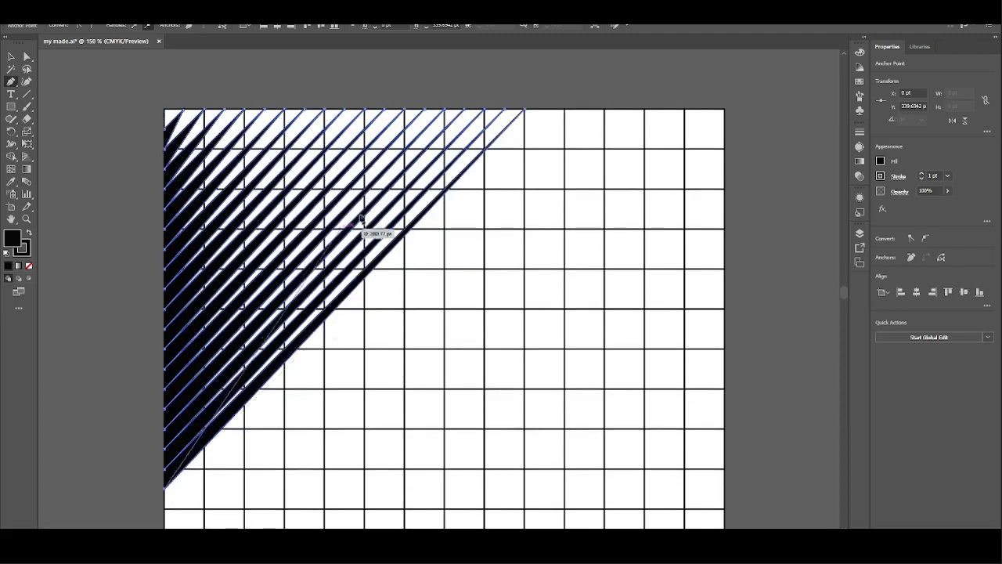
click(542, 110)
- Add zigzag anchors alternately on the grid's left and top edges at 10 cells and 10.5 cells from the corner
scroll(306, 407, down, 3)
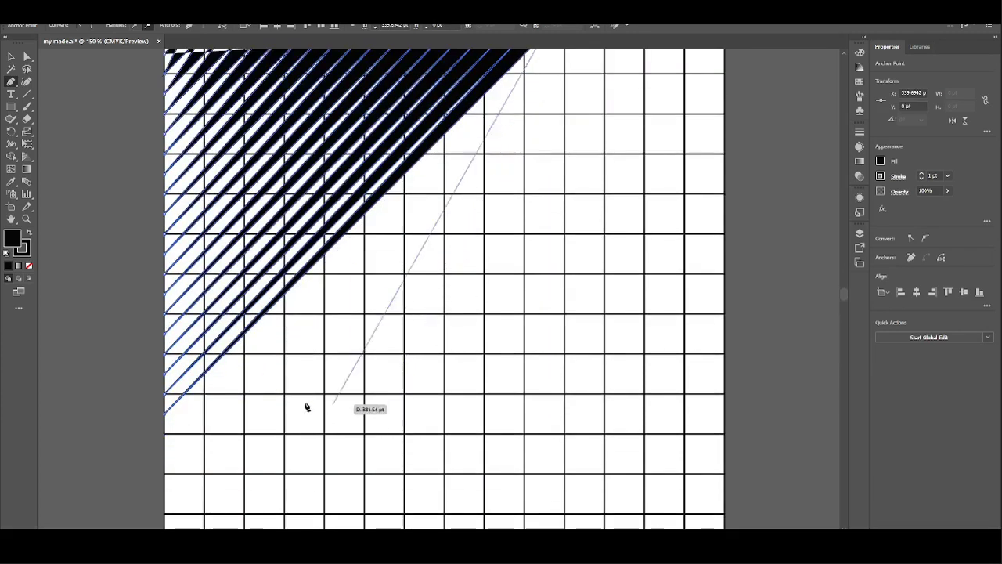
click(167, 443)
scroll(480, 172, up, 2)
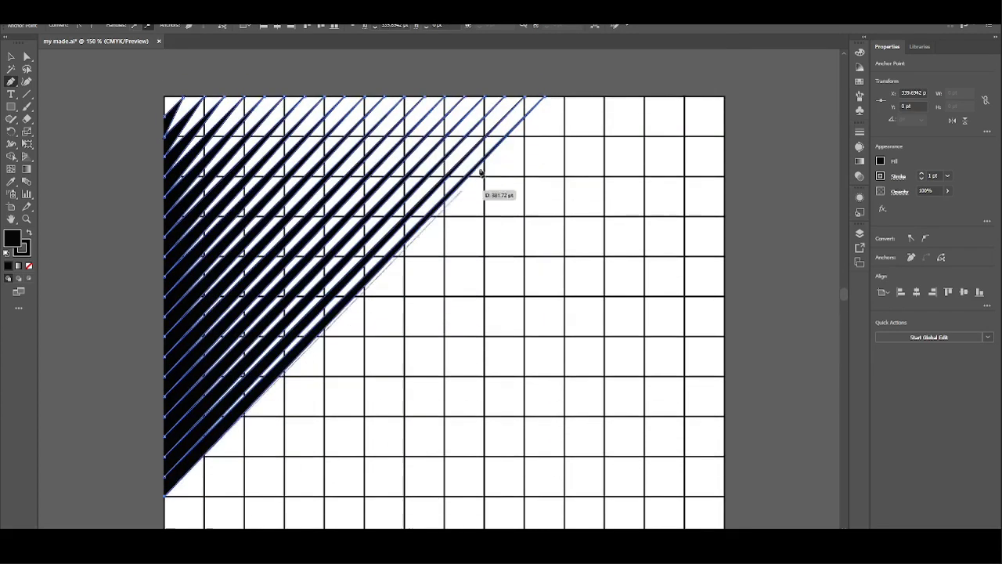
click(565, 98)
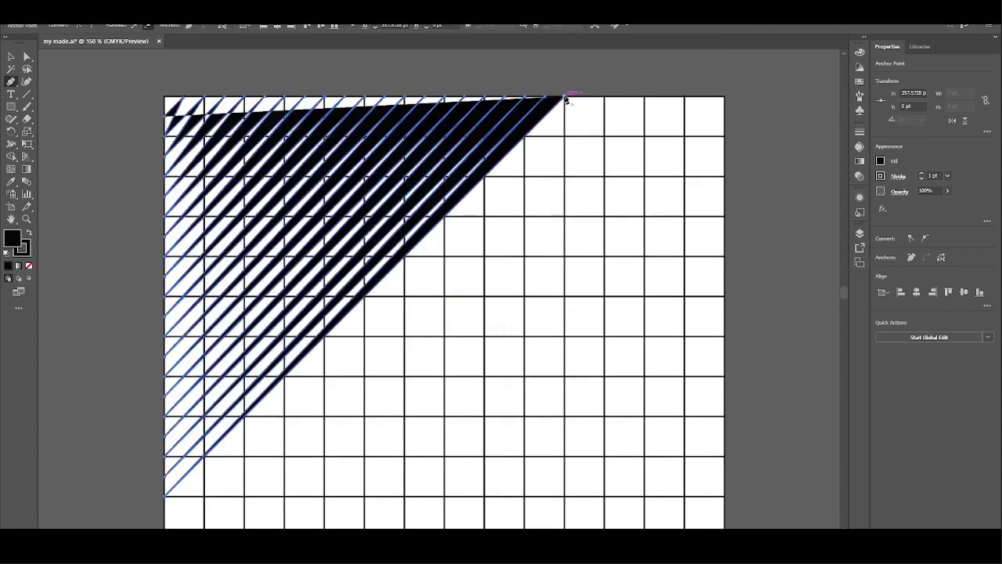
scroll(566, 99, down, 2)
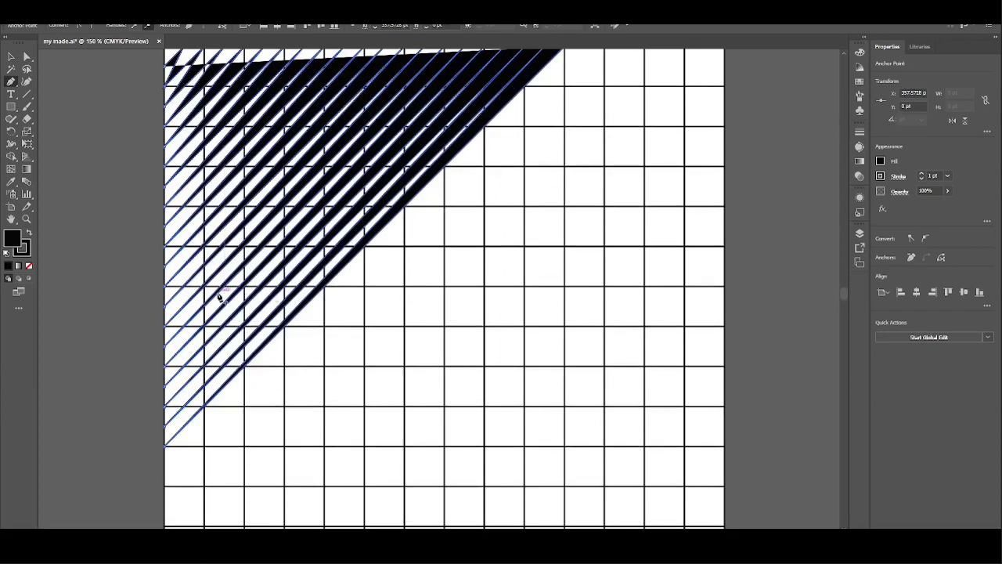
click(166, 471)
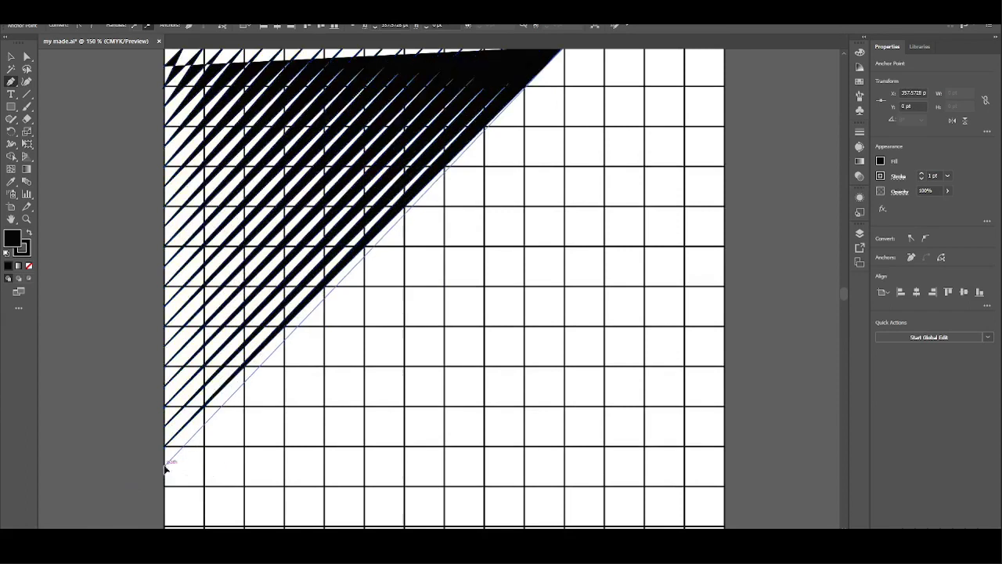
scroll(167, 466, up, 2)
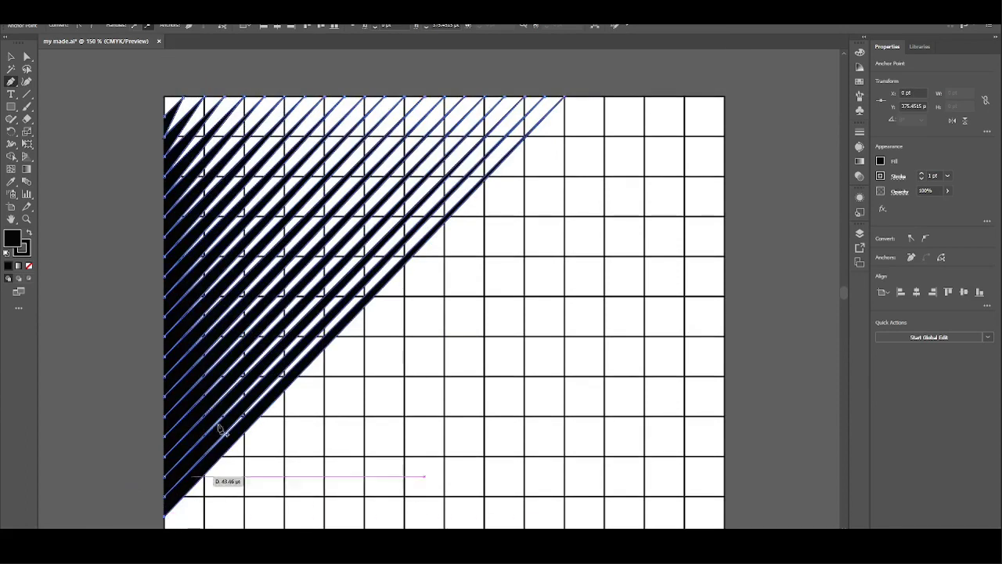
click(584, 99)
- Continue the zigzag with anchors on the grid's left and top edges at 11 cells and 11.5 cells from the corner
scroll(461, 298, down, 2)
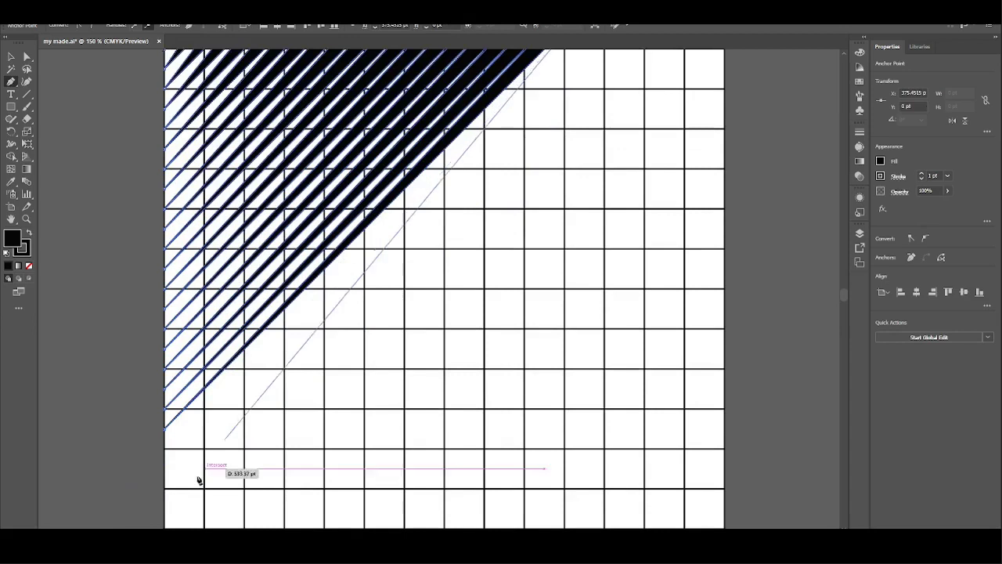
click(166, 452)
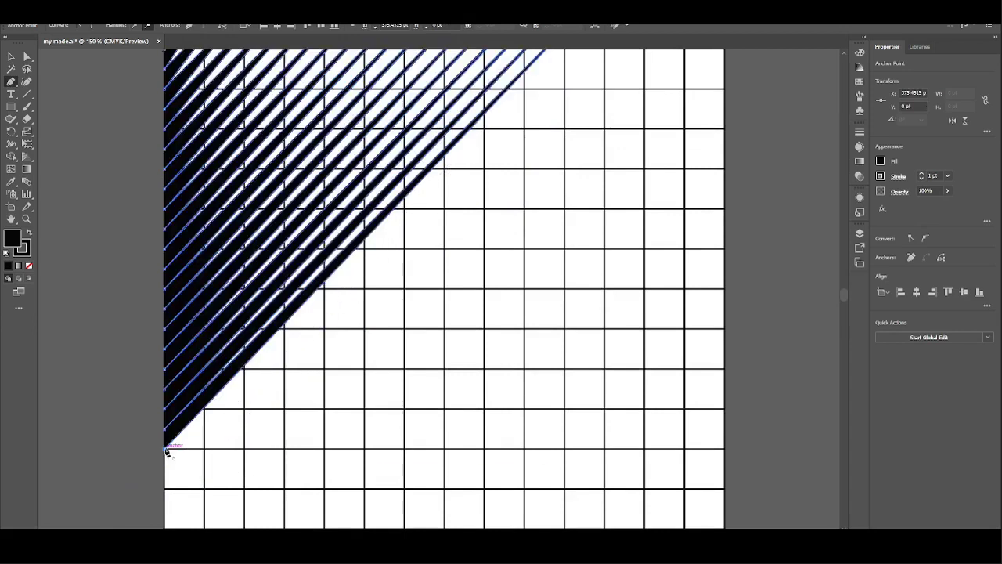
scroll(275, 368, up, 1)
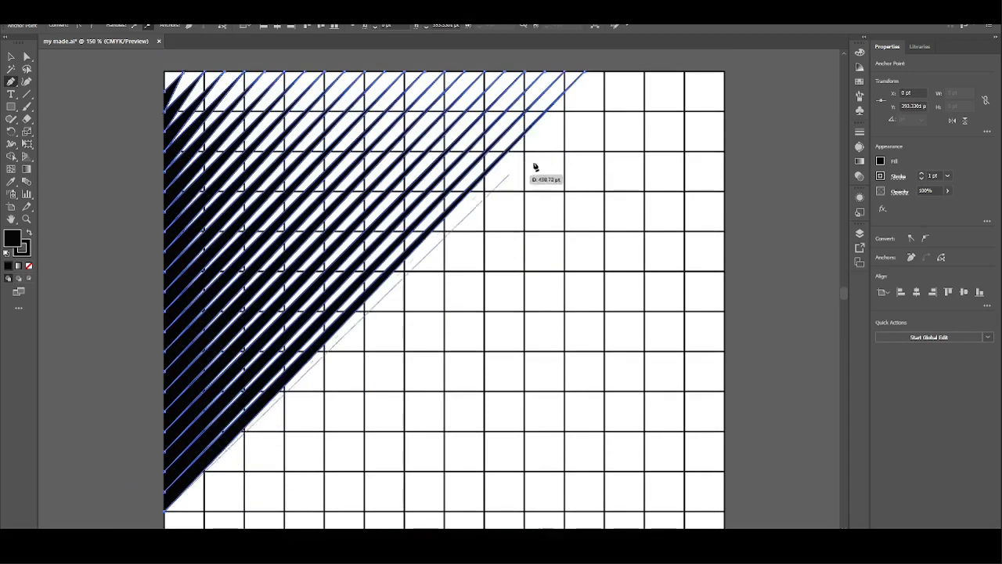
click(604, 77)
scroll(509, 172, down, 1)
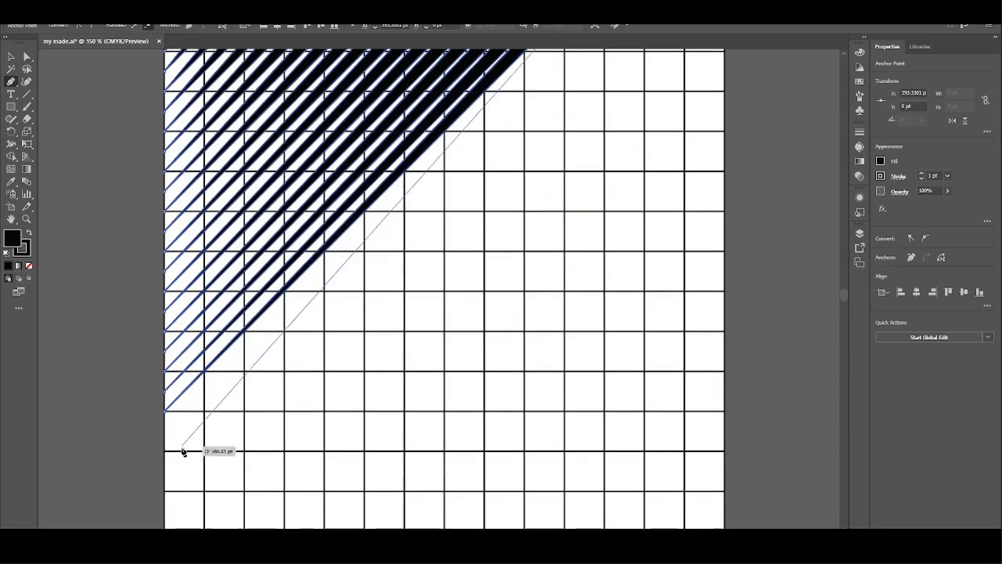
click(166, 436)
scroll(324, 313, up, 3)
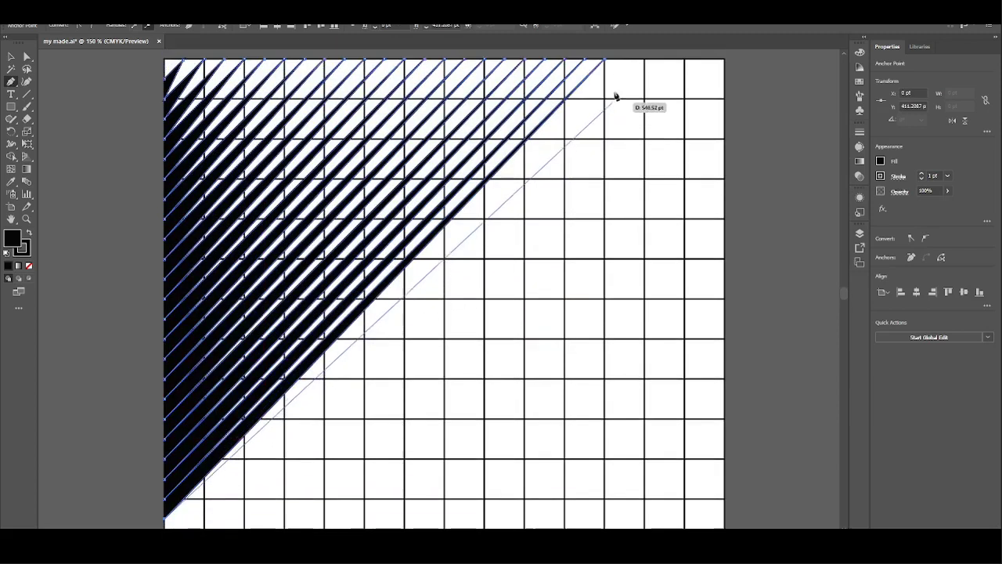
click(627, 64)
- Extend the zigzag from 12 cells down the left edge in half-cell steps, ending at the grid's top-right corner
scroll(557, 271, down, 3)
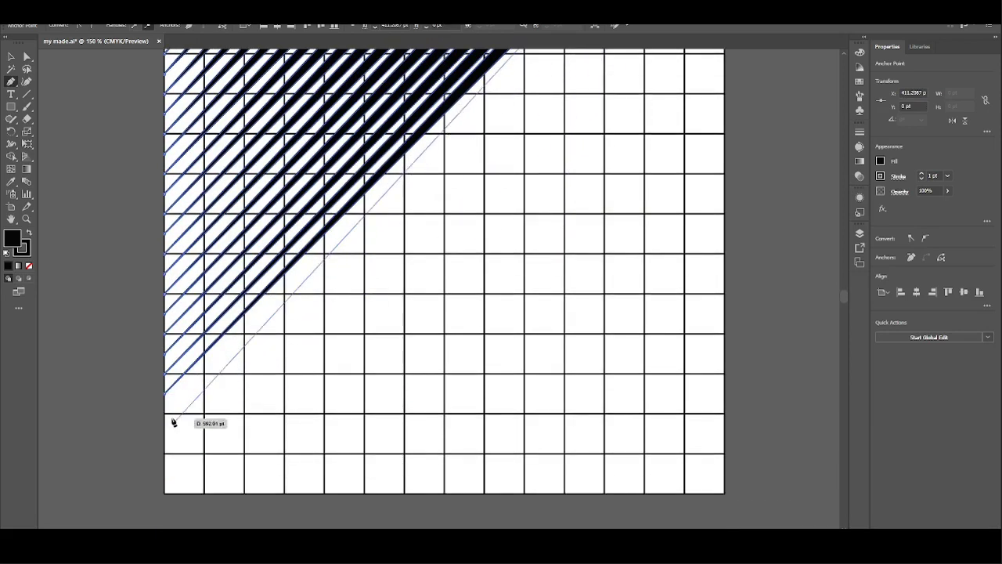
drag(165, 417, 481, 372)
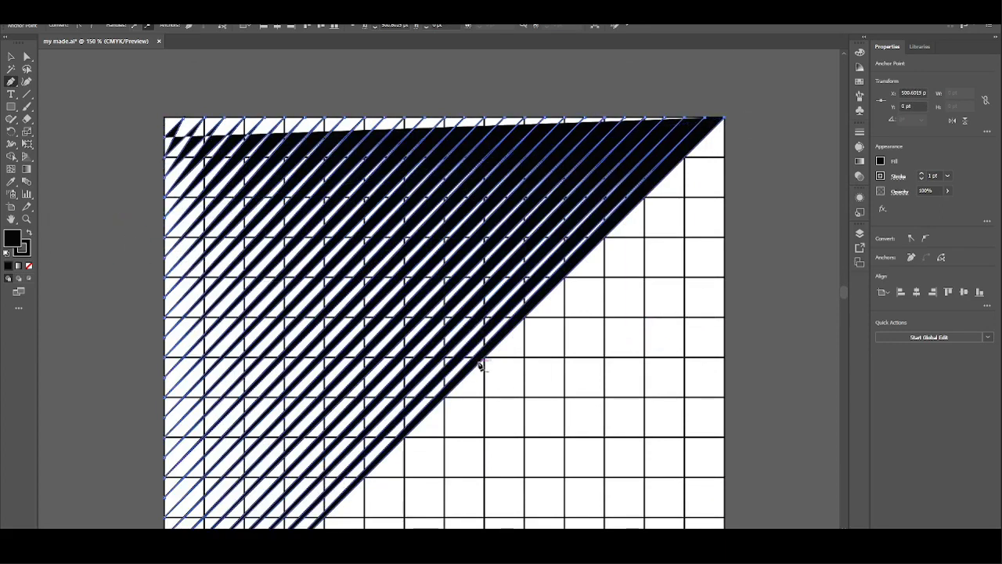
key(ctrl+minus)
scroll(477, 365, down, 4)
scroll(477, 365, left, 4)
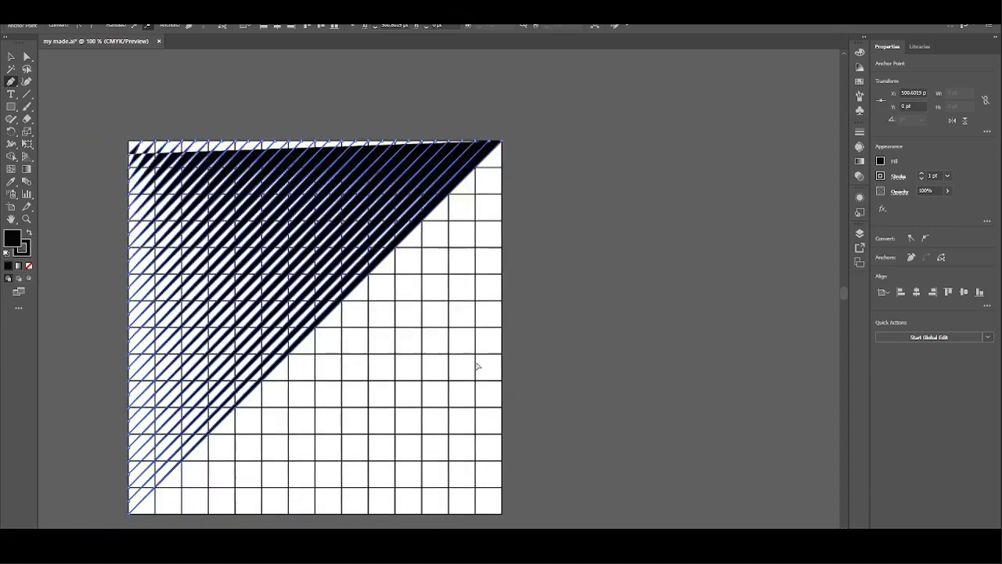
click(533, 402)
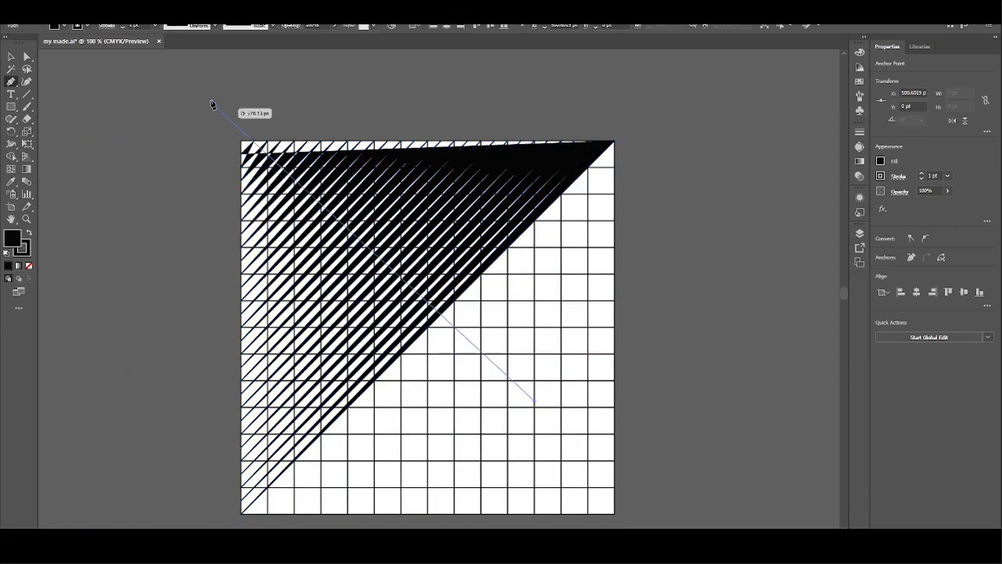
key(ctrl+z)
- Remove the black fill from the zigzag path and deselect it
click(7, 56)
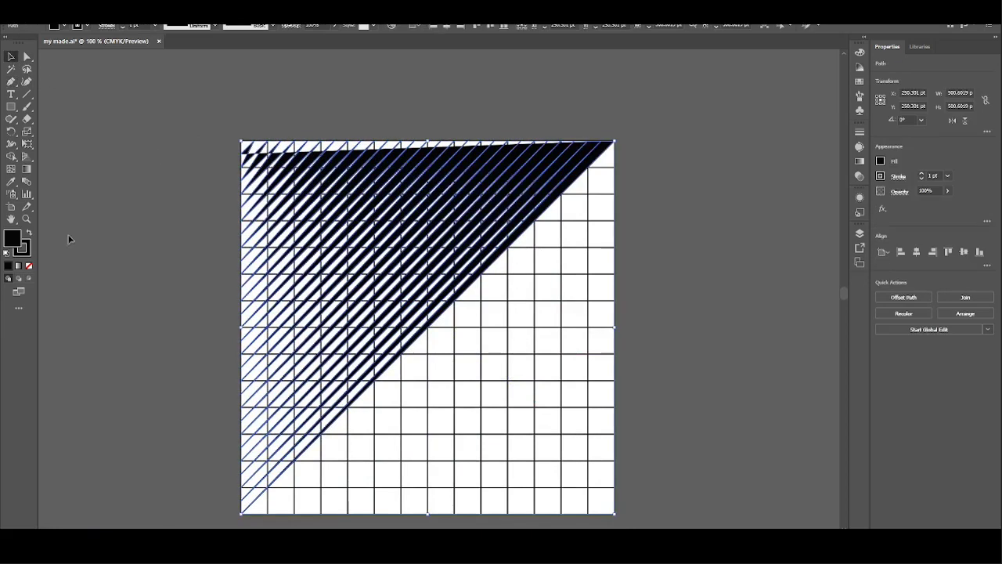
click(29, 267)
click(138, 293)
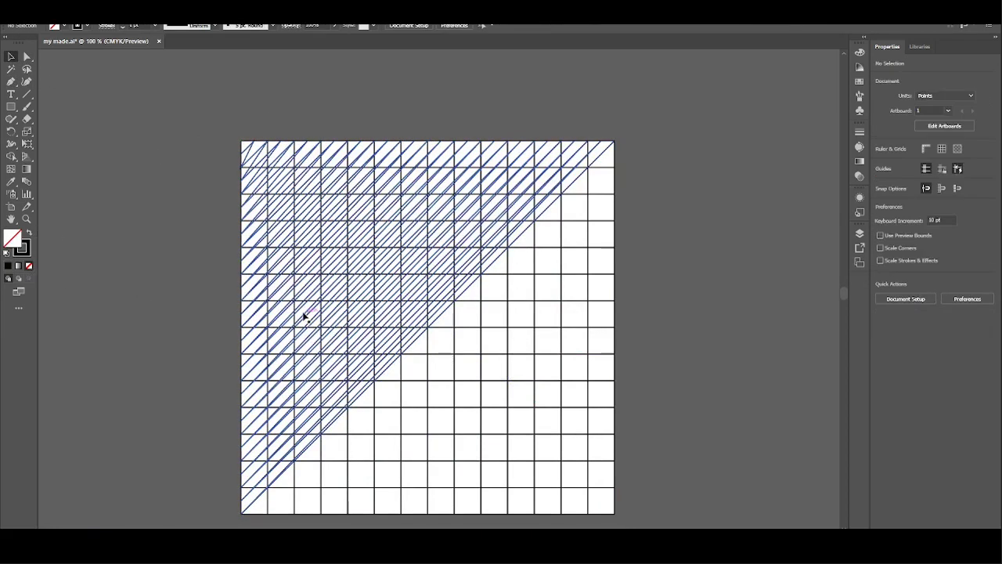
- Try stroke weights between 2 pt and 7 pt on the unfilled zigzag
click(317, 307)
scroll(938, 177, up, 5)
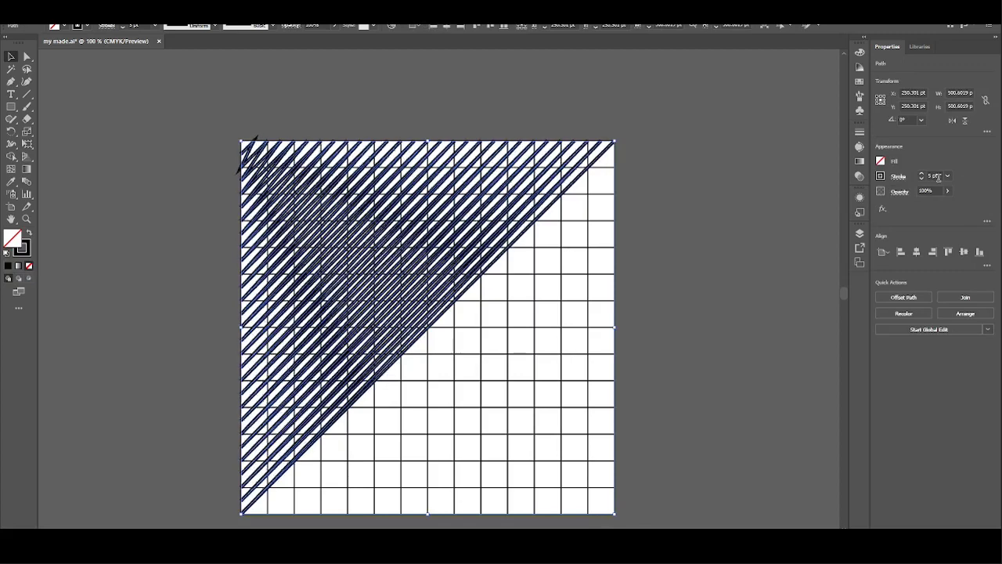
scroll(938, 177, down, 1)
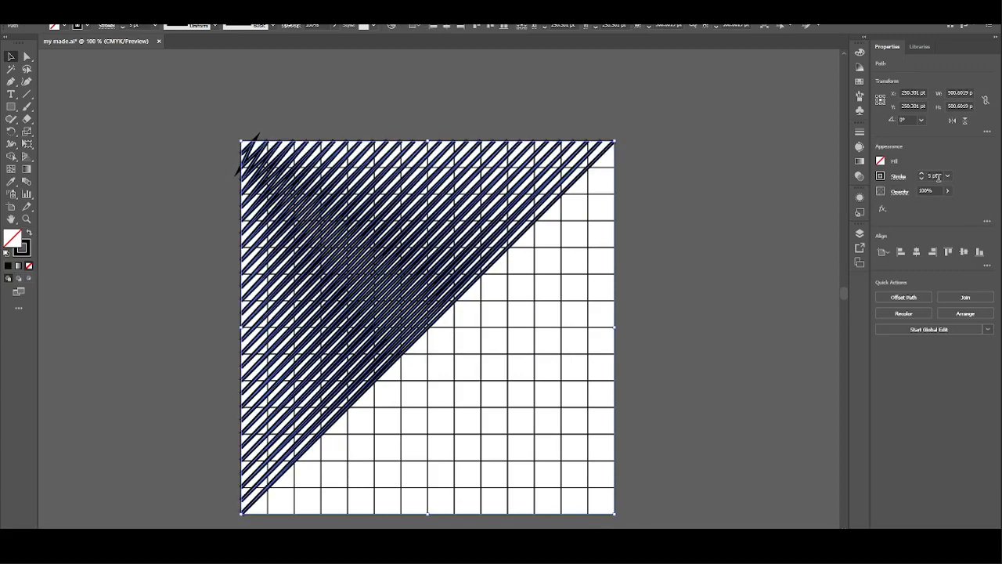
scroll(938, 177, up, 7)
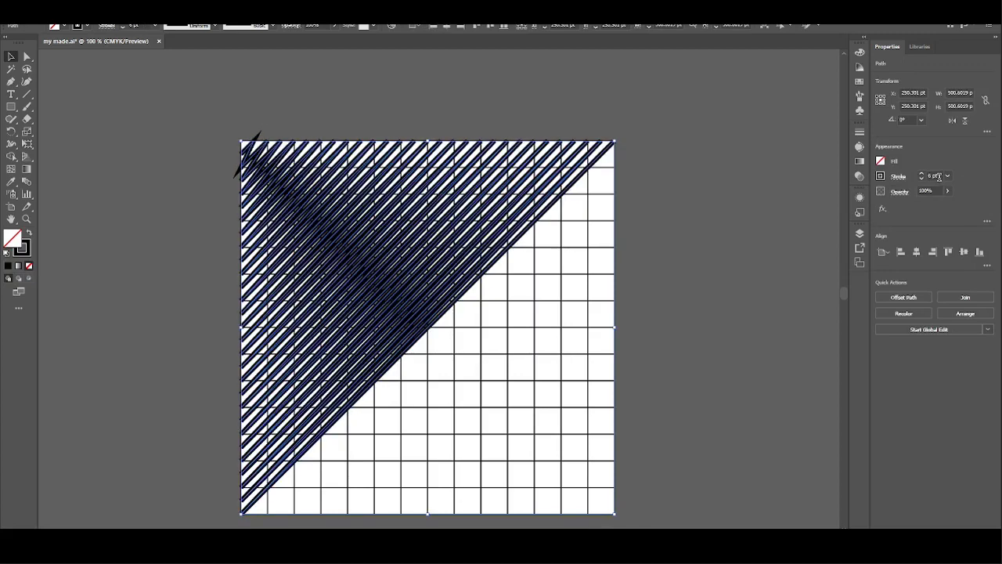
scroll(938, 177, down, 8)
scroll(937, 177, up, 3)
scroll(937, 176, down, 3)
scroll(938, 177, up, 2)
scroll(938, 177, down, 2)
scroll(938, 177, up, 3)
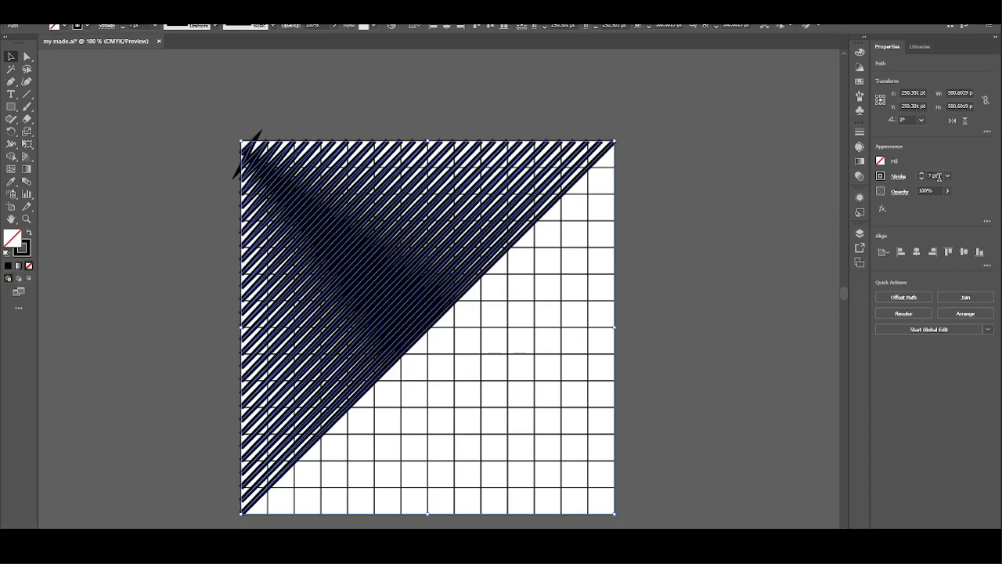
scroll(938, 176, down, 1)
scroll(939, 177, down, 4)
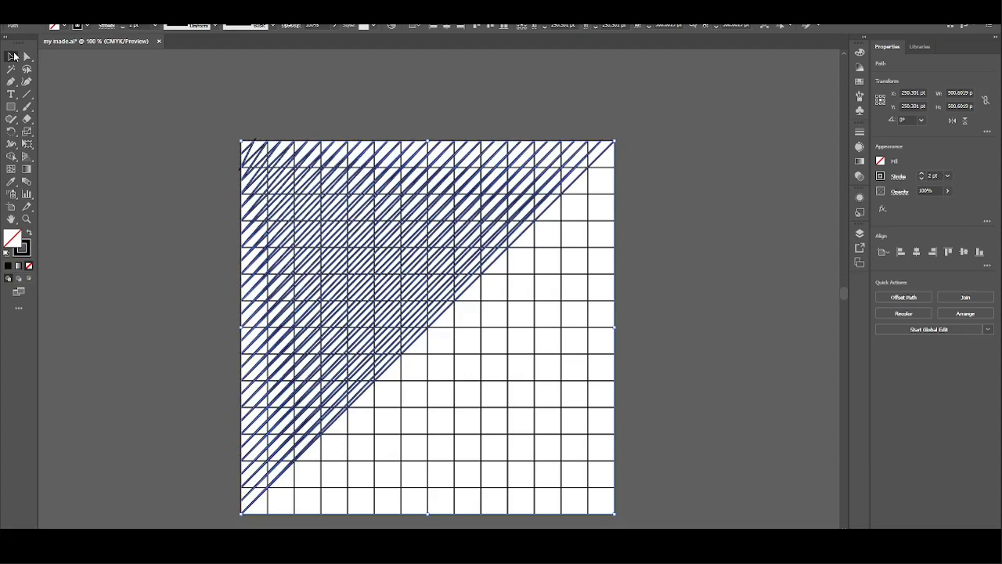
- Try a black fill with a thinner or absent stroke on the zigzag, and return it to no fill with a 1 pt stroke
click(28, 234)
scroll(936, 176, up, 1)
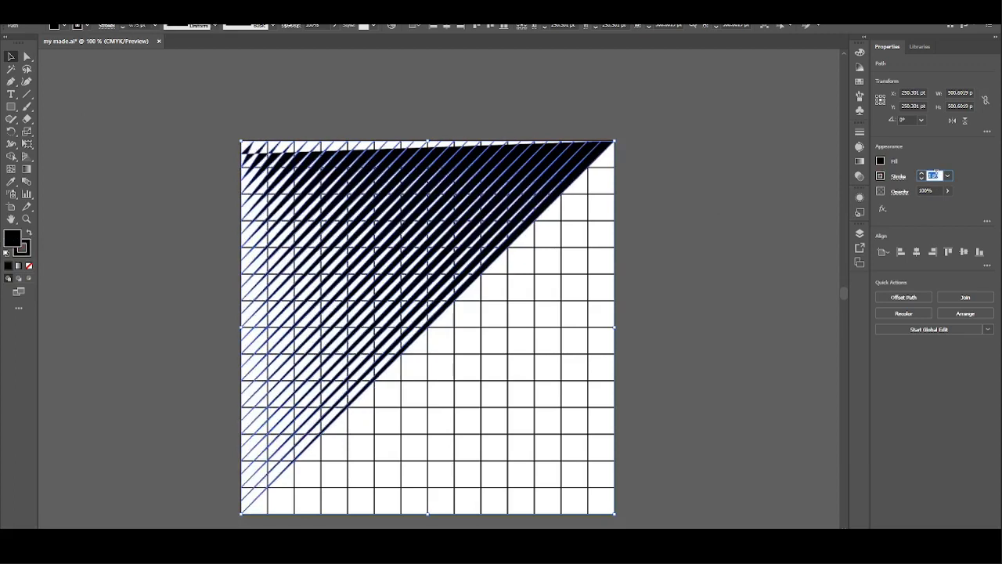
scroll(936, 176, up, 2)
scroll(936, 175, down, 3)
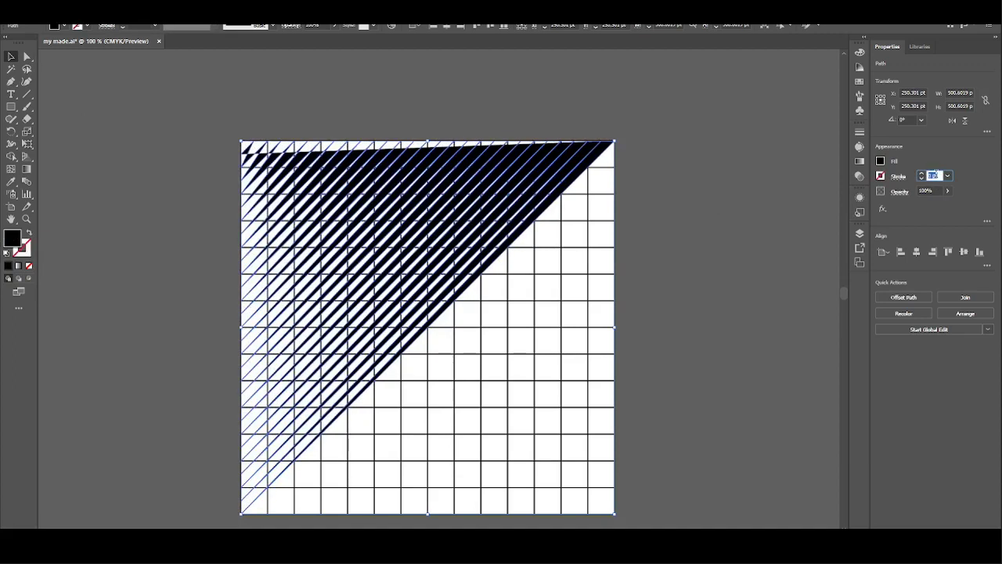
click(28, 234)
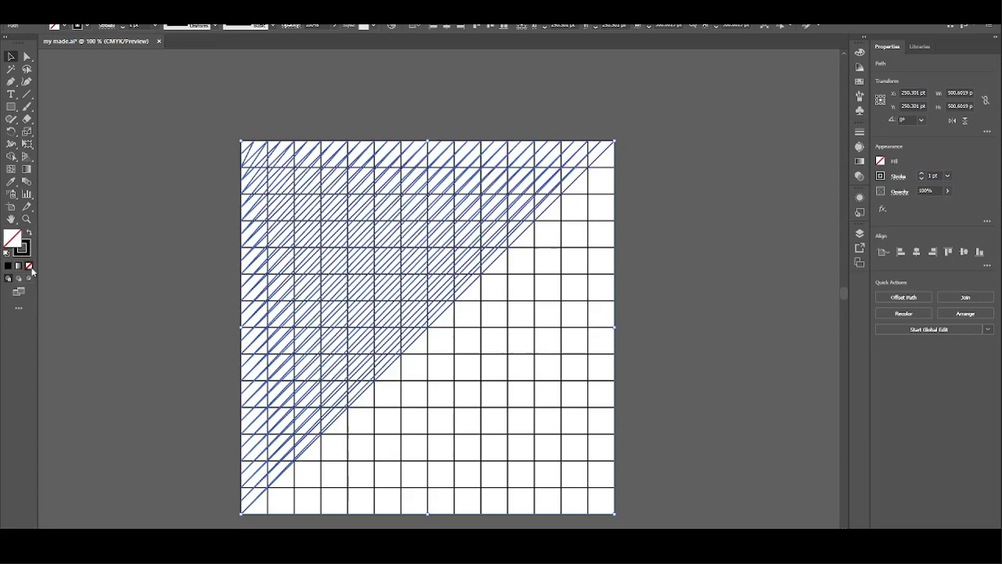
- Delete the 14 by 14 grid behind the zigzag
click(163, 265)
click(463, 369)
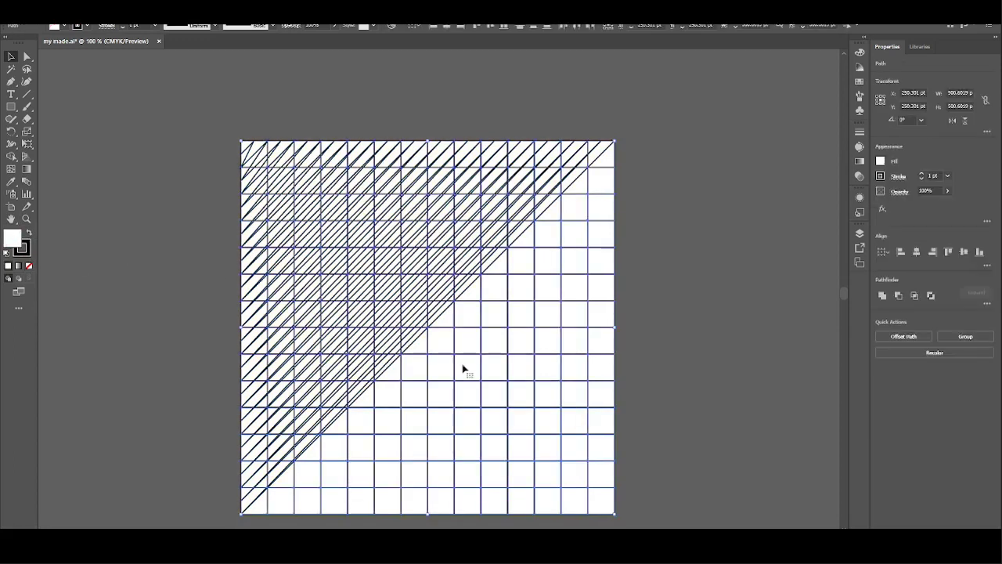
click(686, 318)
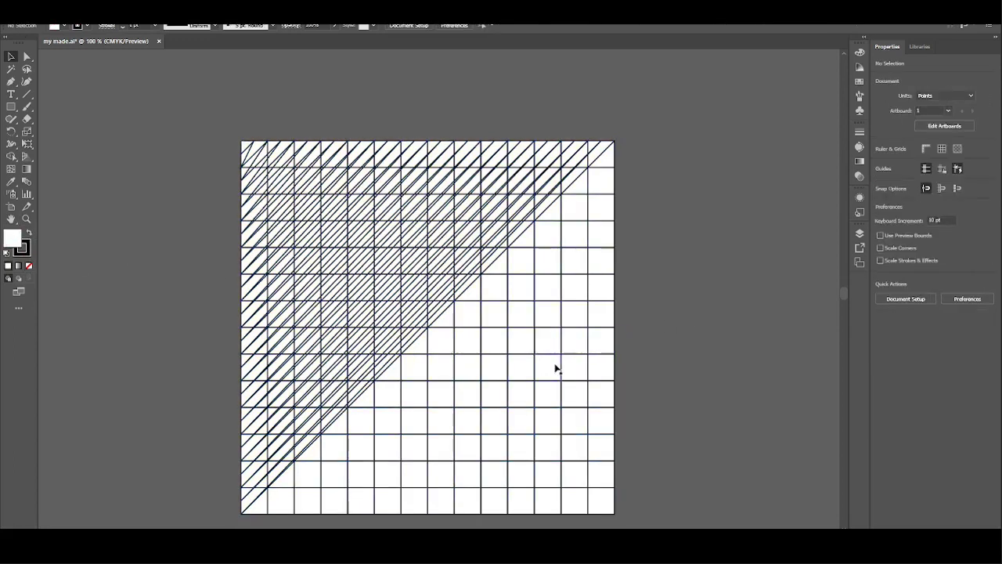
click(541, 356)
click(525, 373)
click(617, 391)
scroll(617, 392, down, 2)
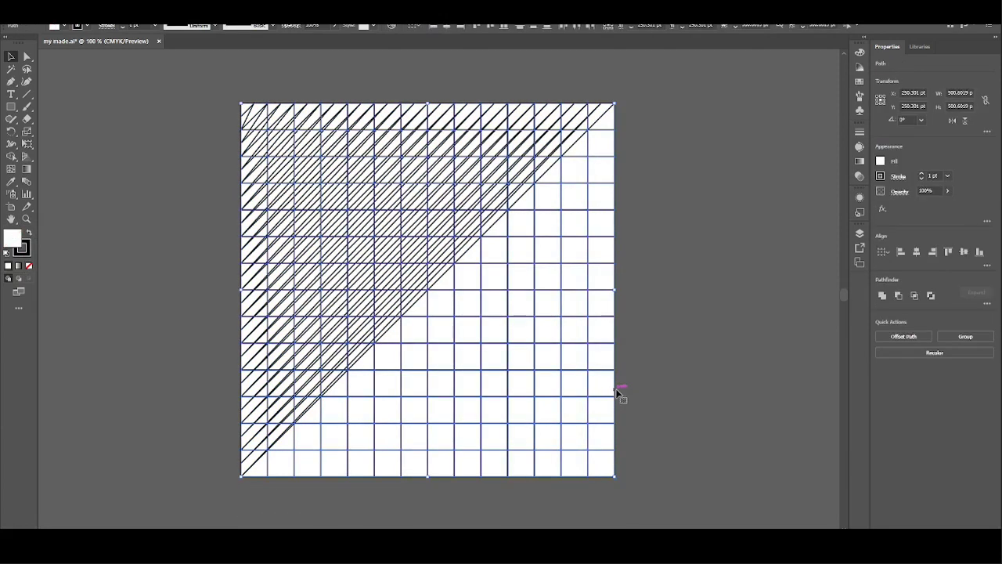
key(Delete)
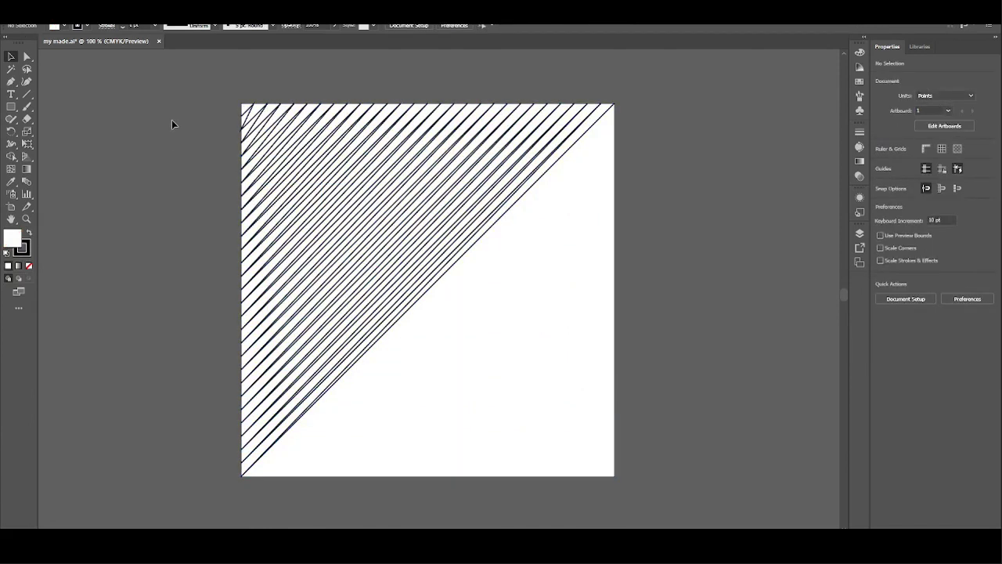
- Place a copy of the zigzag, rotated 180°, over the empty lower-right half of the artboard
click(272, 116)
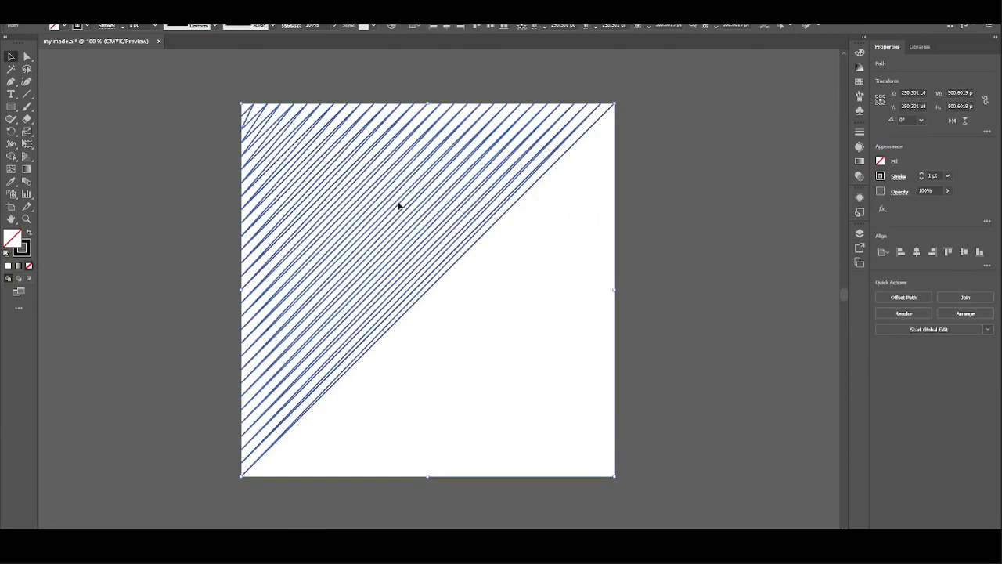
drag(323, 146, 249, 215)
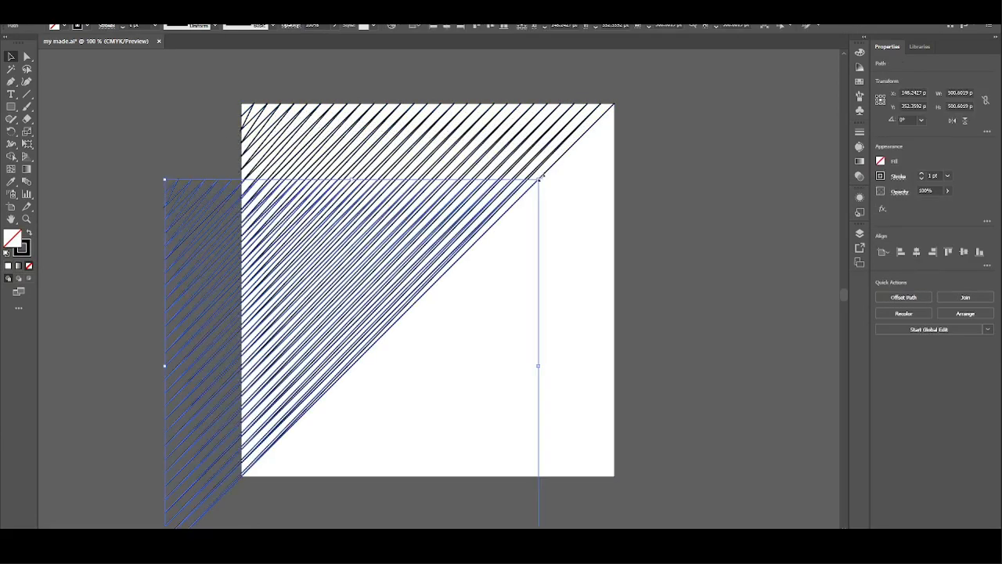
drag(540, 177, 316, 447)
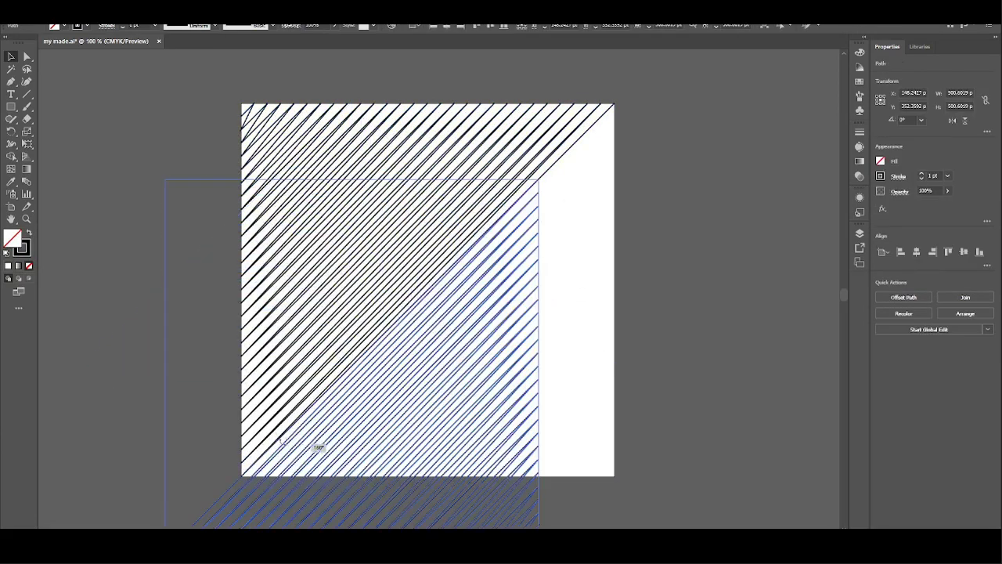
drag(371, 462, 467, 385)
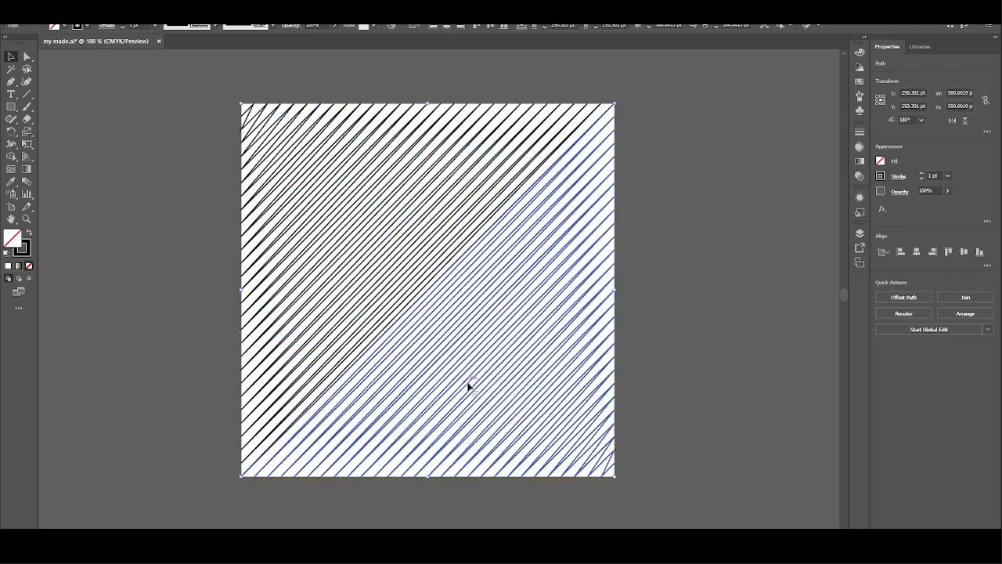
click(661, 462)
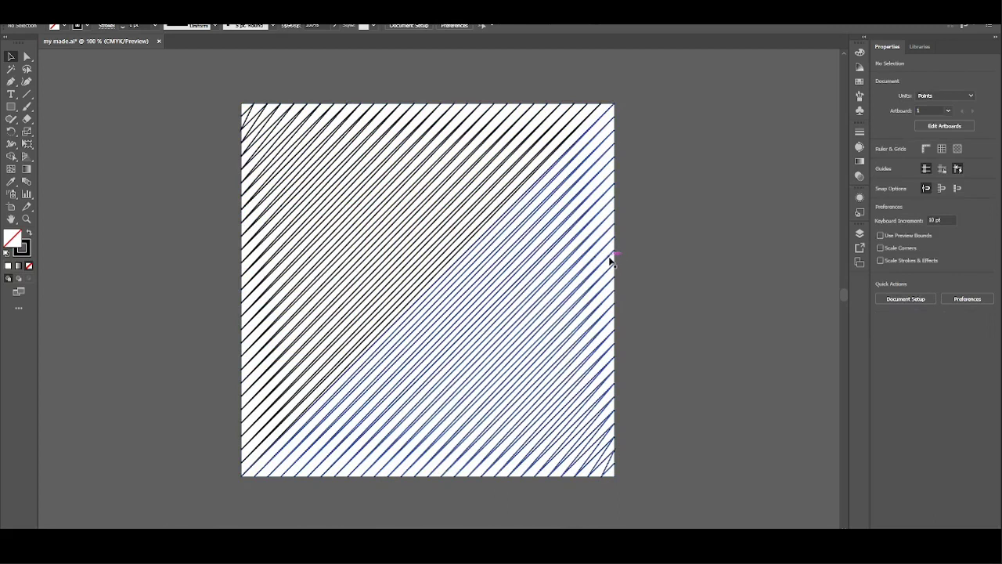
key(ctrl+plus)
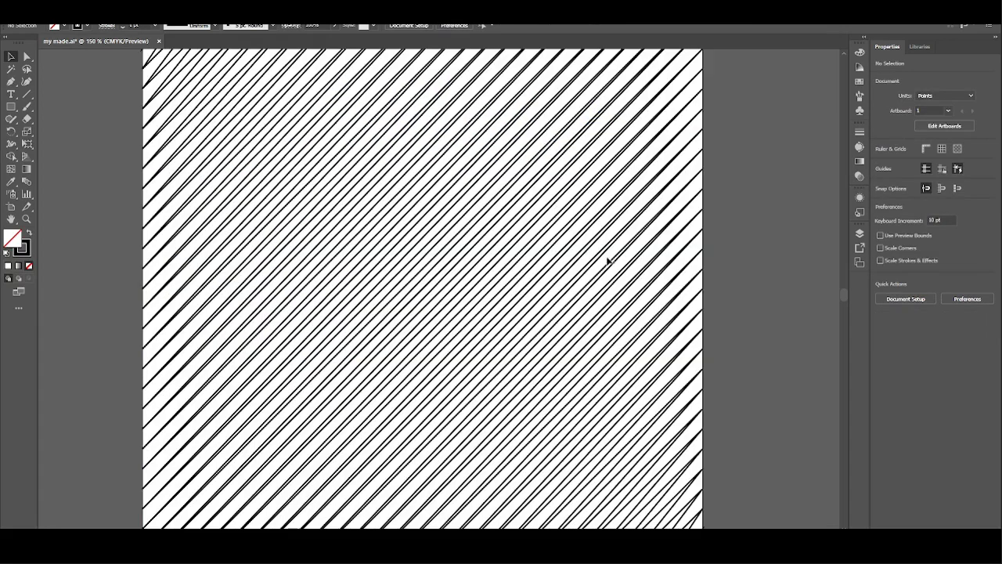
- Rotate the complete diagonal stripe pattern by 90° and group its paths
key(ctrl+plus)
key(ctrl+plus)
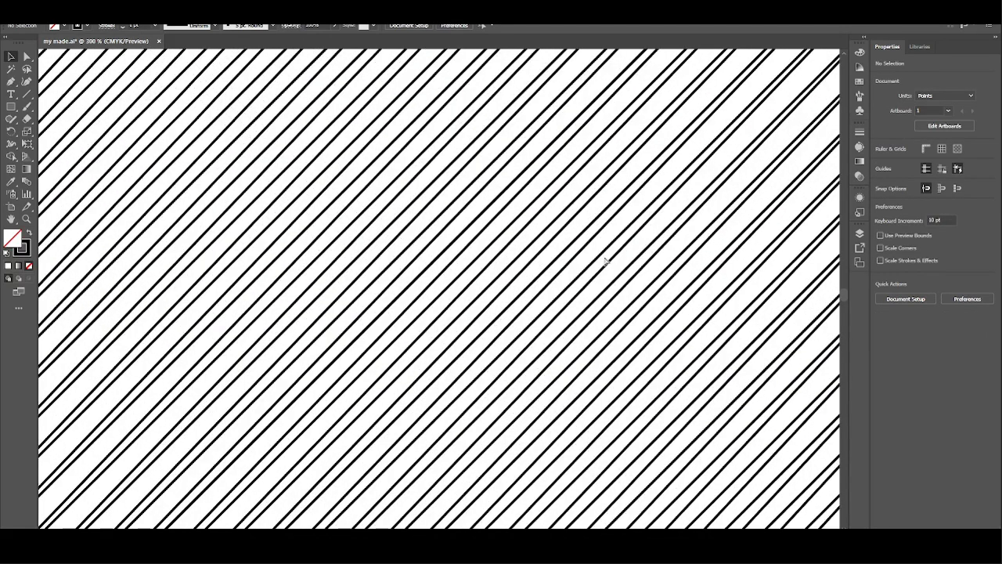
key(ctrl+minus)
key(ctrl+minus)
key(ctrl+minus)
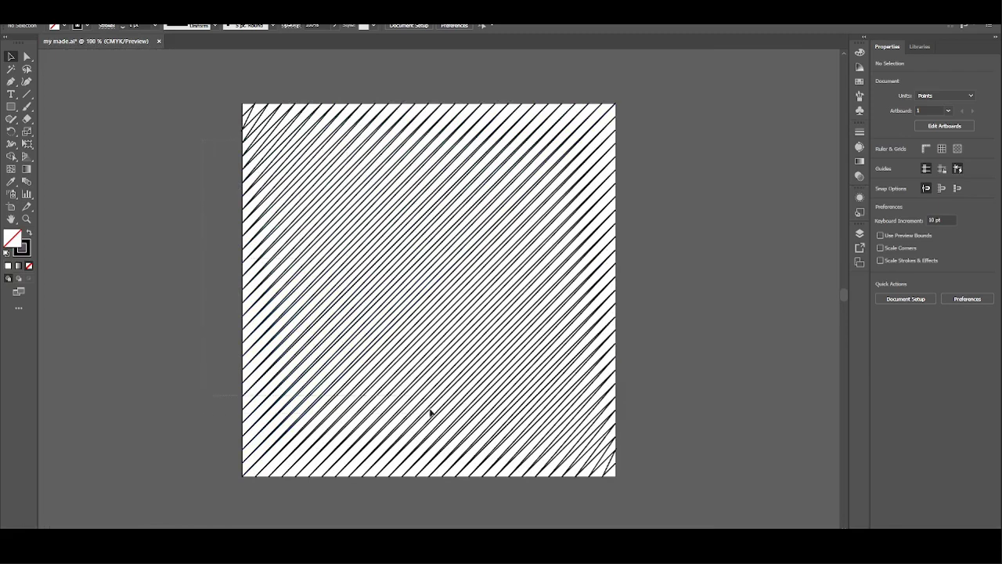
key(ctrl+a)
mouse_move(634, 443)
mouse_down()
mouse_move(649, 264)
mouse_move(619, 141)
mouse_up()
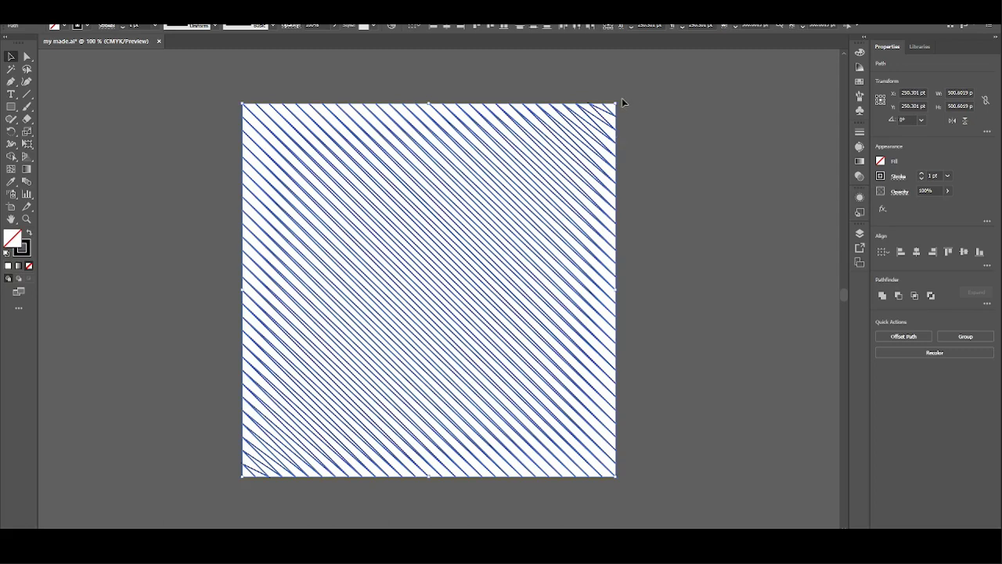
key(ctrl+g)
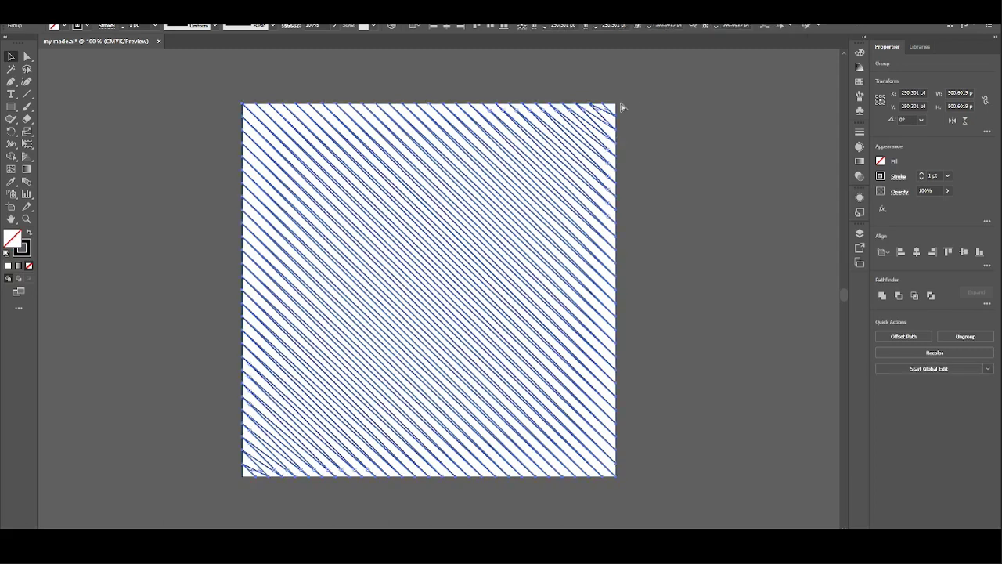
- Cross the grouped stripes with a copy rotated 90°, and centre both on each other over the artboard
mouse_move(623, 109)
mouse_down()
mouse_move(633, 111)
mouse_move(700, 257)
mouse_move(671, 417)
mouse_up()
key(ctrl+a)
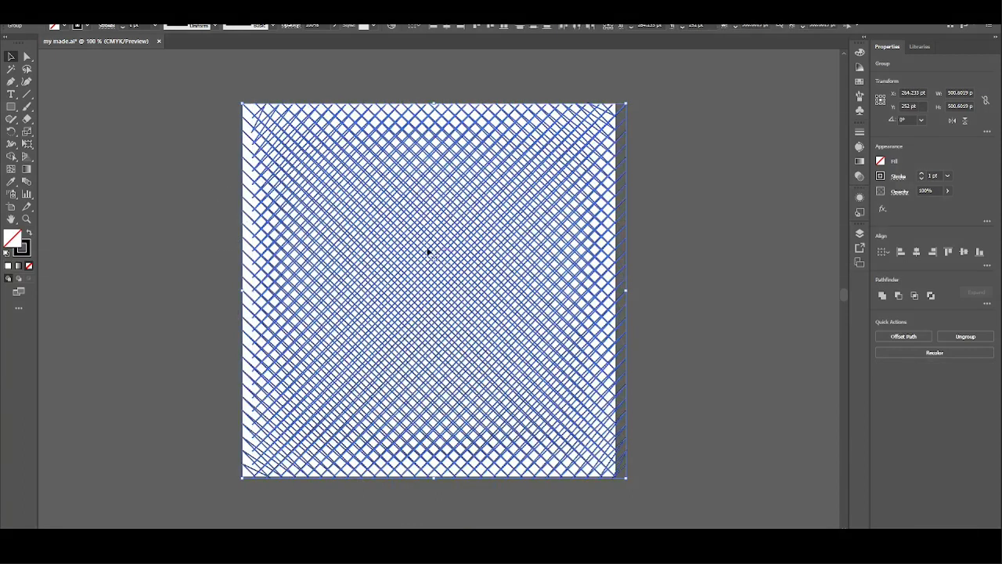
click(460, 26)
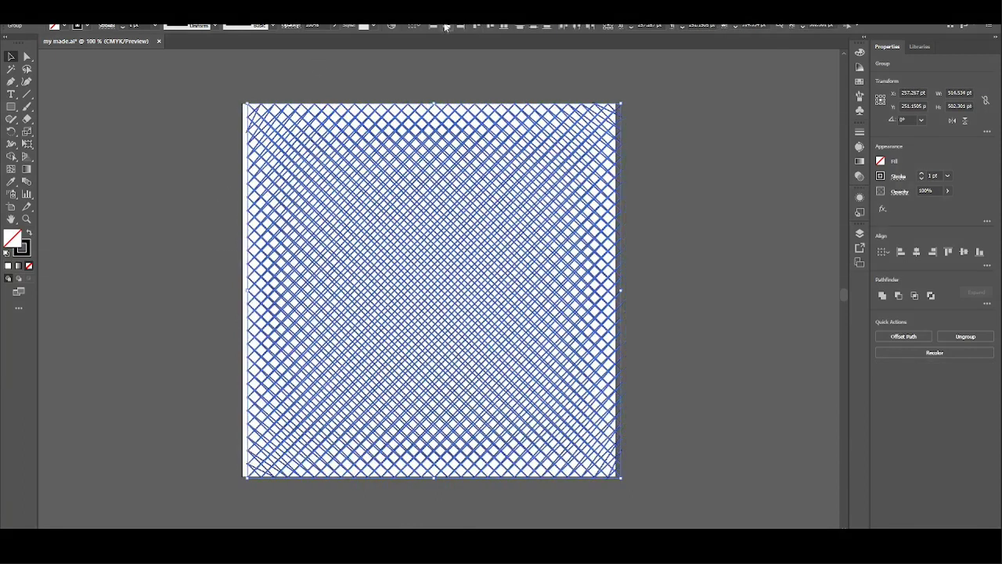
click(491, 26)
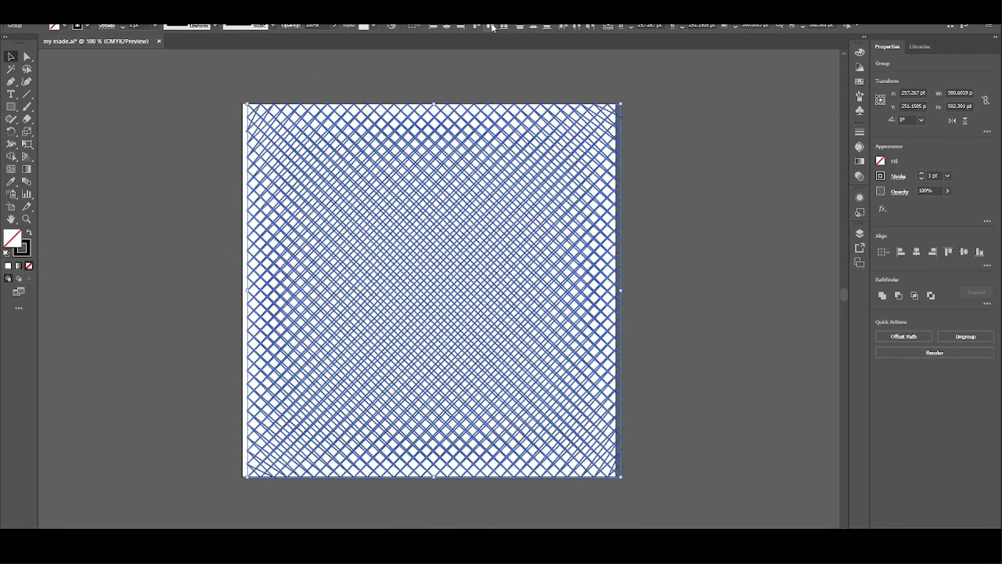
drag(446, 160, 443, 159)
click(230, 183)
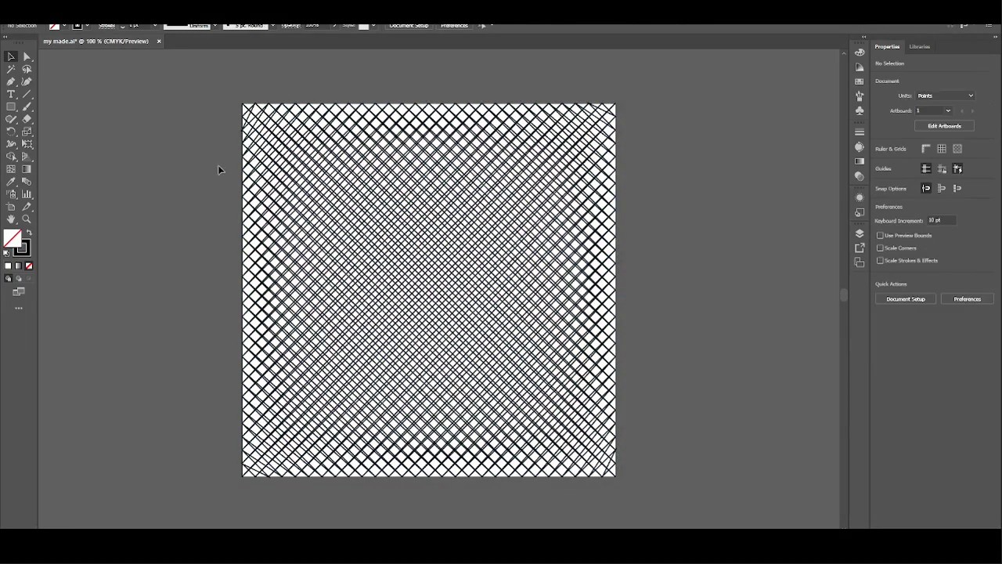
- Examine the crossed line pattern up close and across the whole artboard
key(ctrl+equal)
key(ctrl+equal)
key(ctrl+equal)
key(ctrl+equal)
key(ctrl+equal)
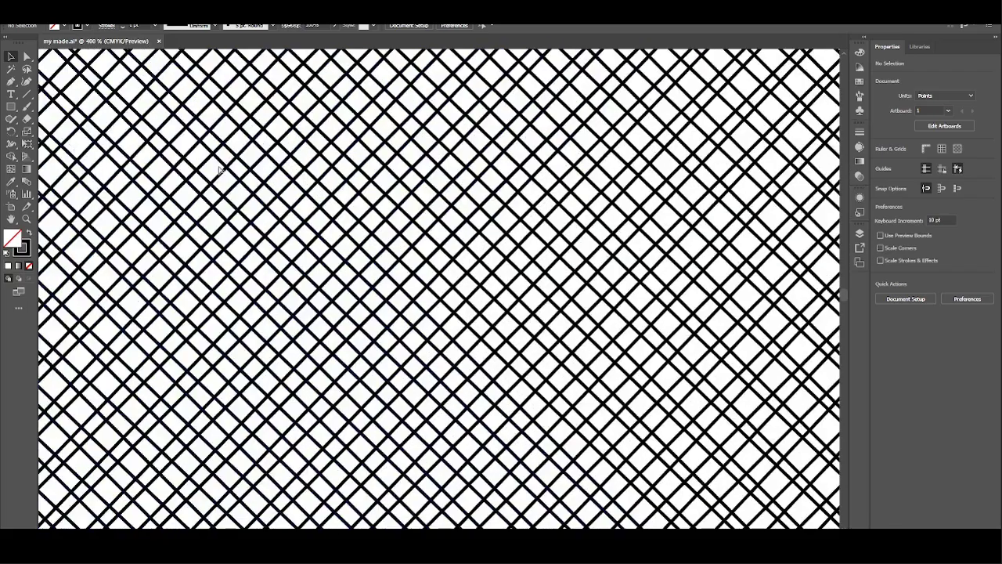
key(ctrl+equal)
key(ctrl+minus)
key(ctrl+minus)
key(ctrl+minus)
key(ctrl+minus)
key(ctrl+minus)
key(ctrl+minus)
key(ctrl+minus)
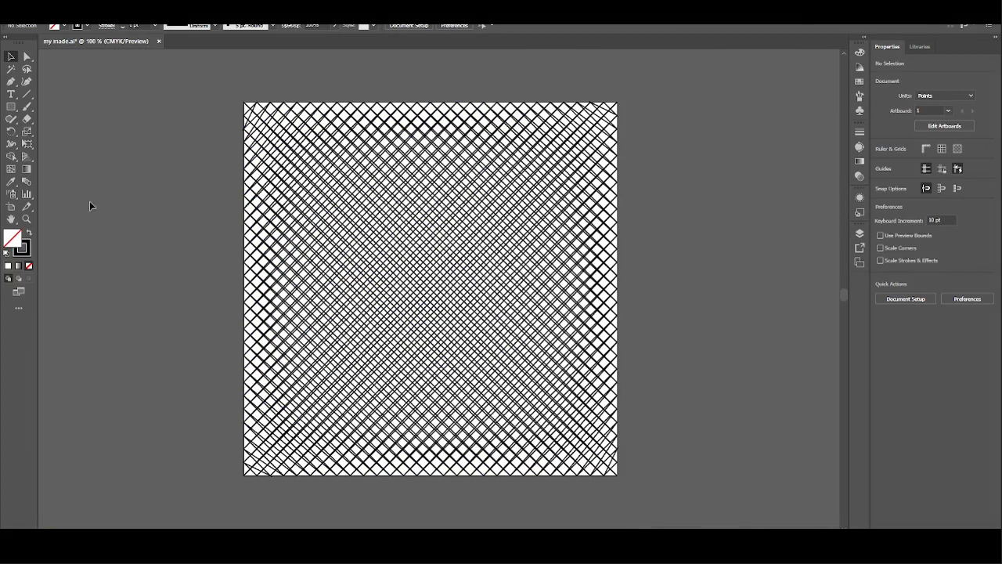
- Ungroup the grouped diagonal stripes in the crossed pattern
click(299, 172)
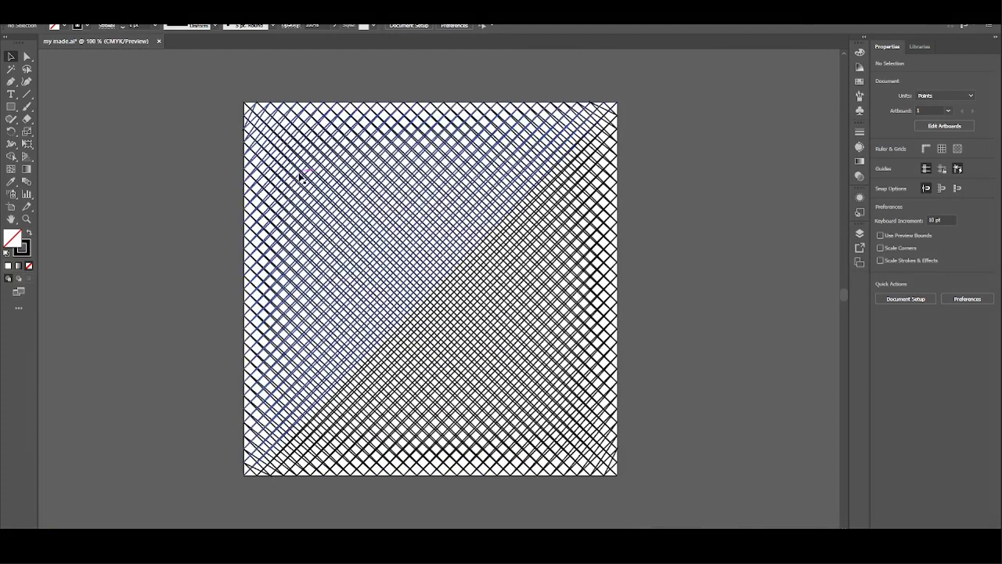
right_click(271, 187)
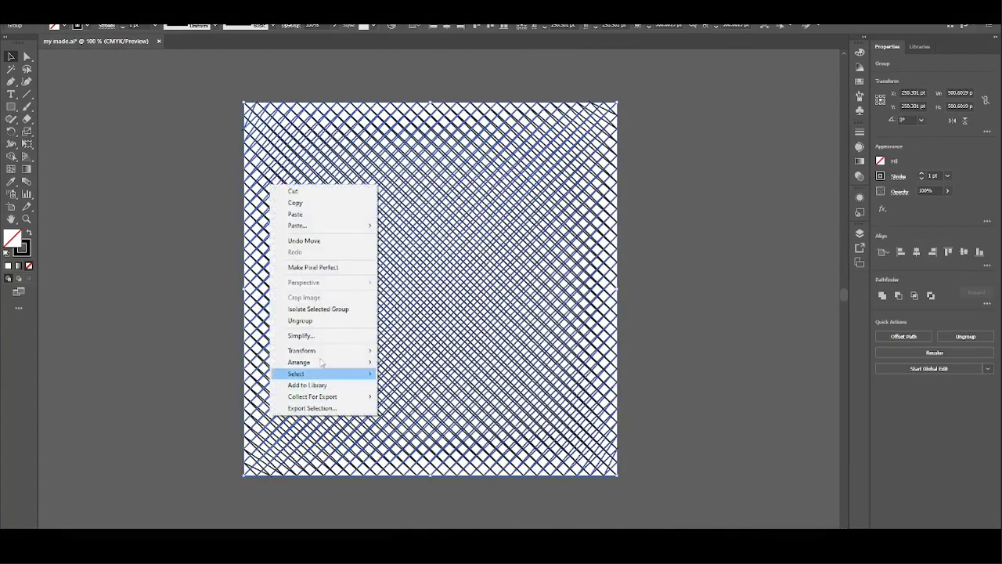
click(300, 320)
click(148, 137)
key(ctrl+a)
right_click(381, 251)
click(195, 298)
- Try a light green fill on one zigzag path, swap it onto the stroke and remove the fill
click(368, 271)
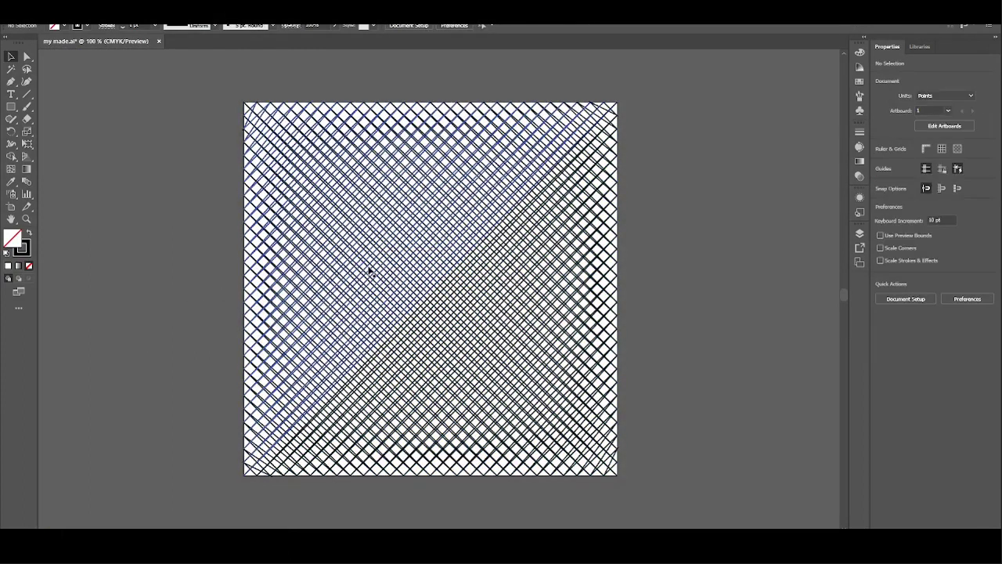
click(859, 51)
click(760, 96)
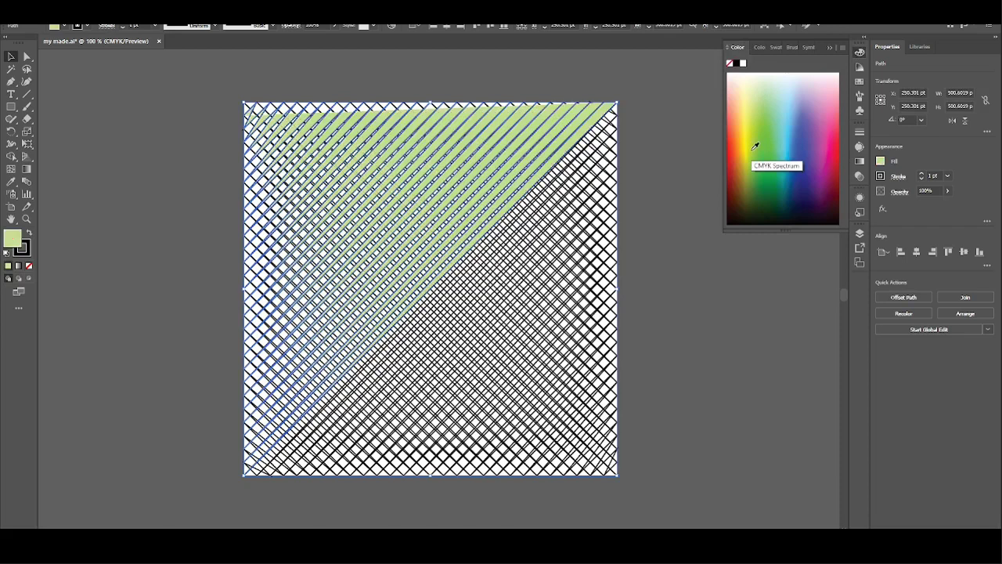
click(28, 233)
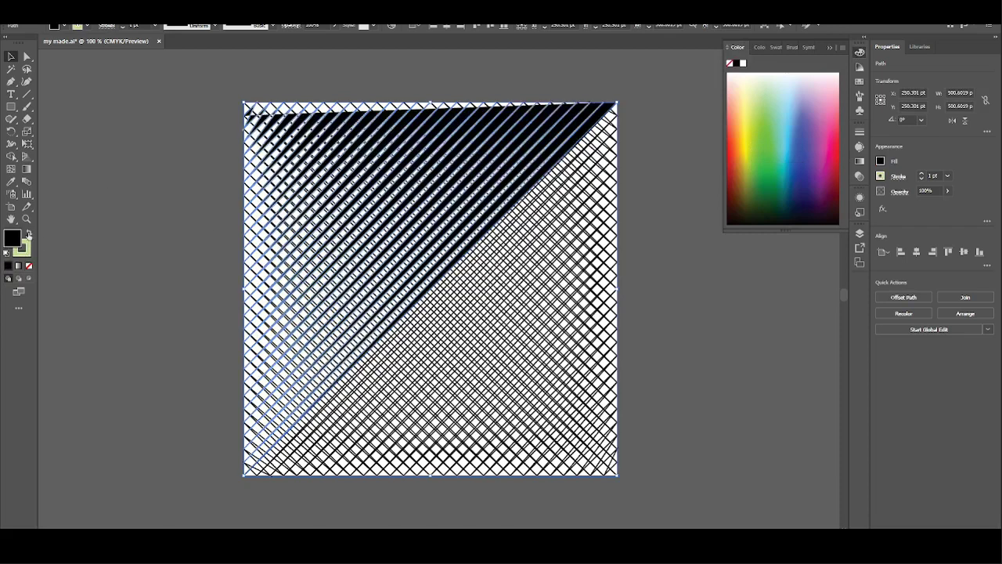
click(30, 267)
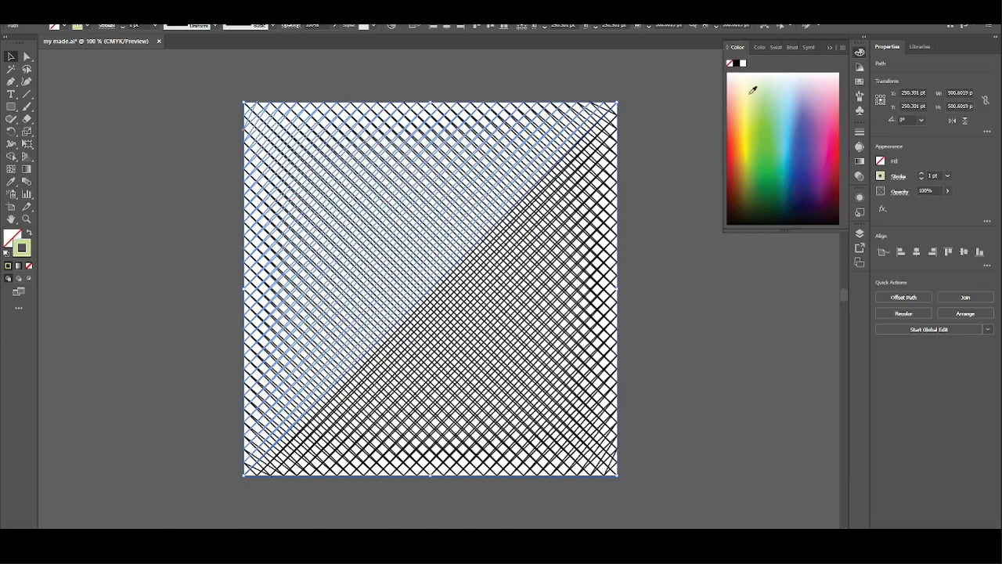
- Try thicker stroke weights on the selected zigzag, return it to 1 pt, and apply a blue stroke colour
click(921, 173)
click(921, 173)
click(921, 177)
click(921, 177)
click(805, 139)
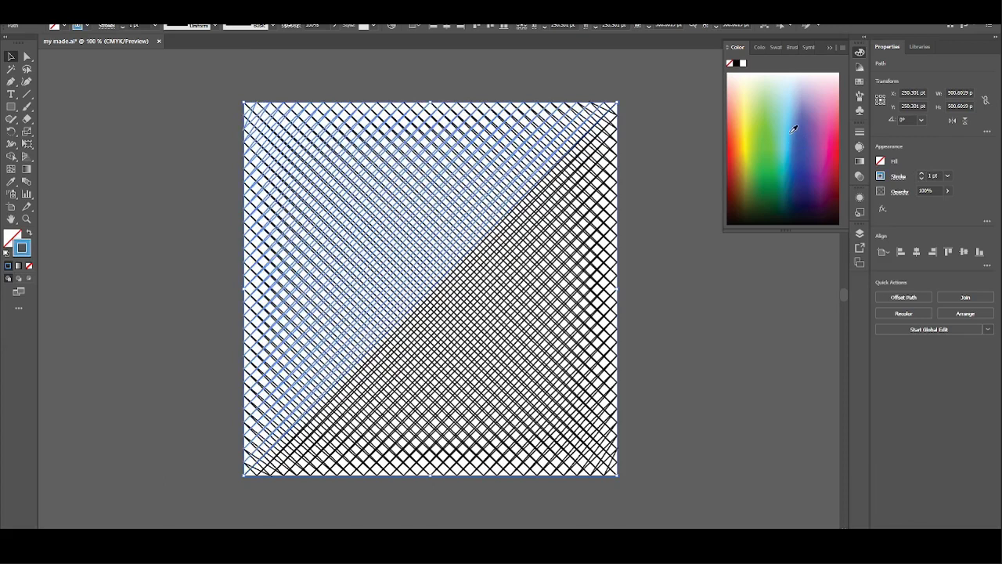
- Set the selected zigzag's stroke colour to black (000000) and deselect the artwork
click(831, 48)
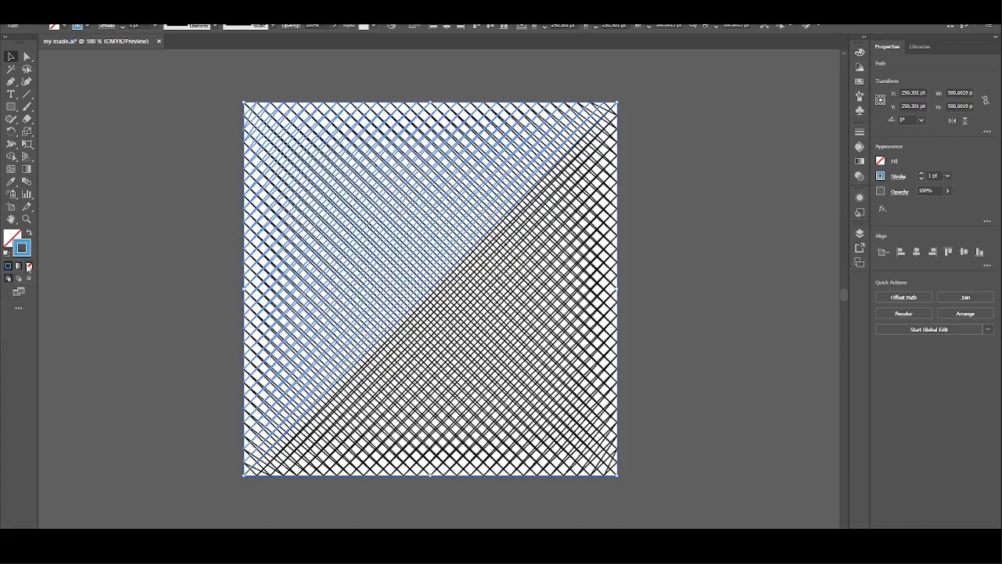
double_click(27, 247)
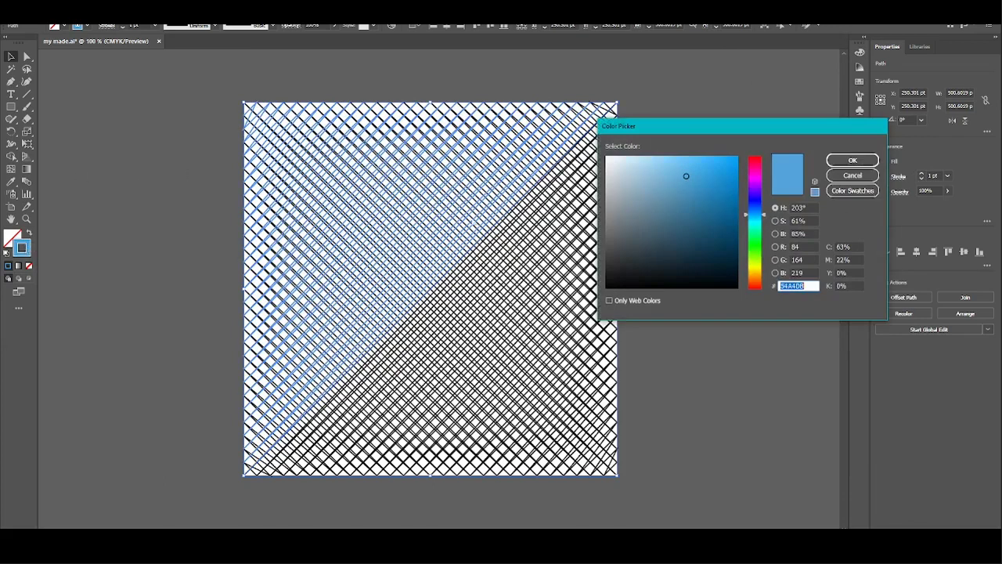
text(56A8D6)
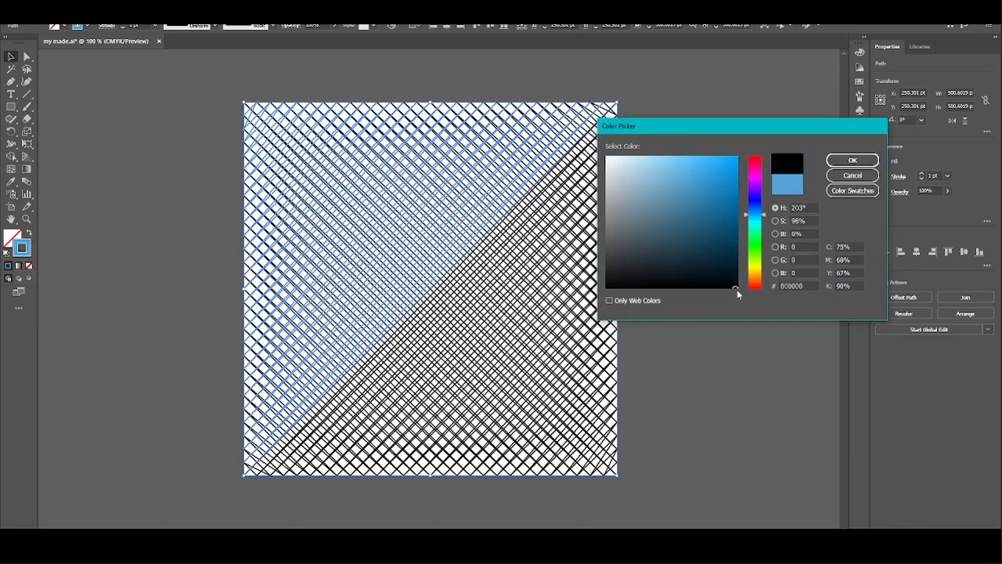
click(852, 160)
click(667, 244)
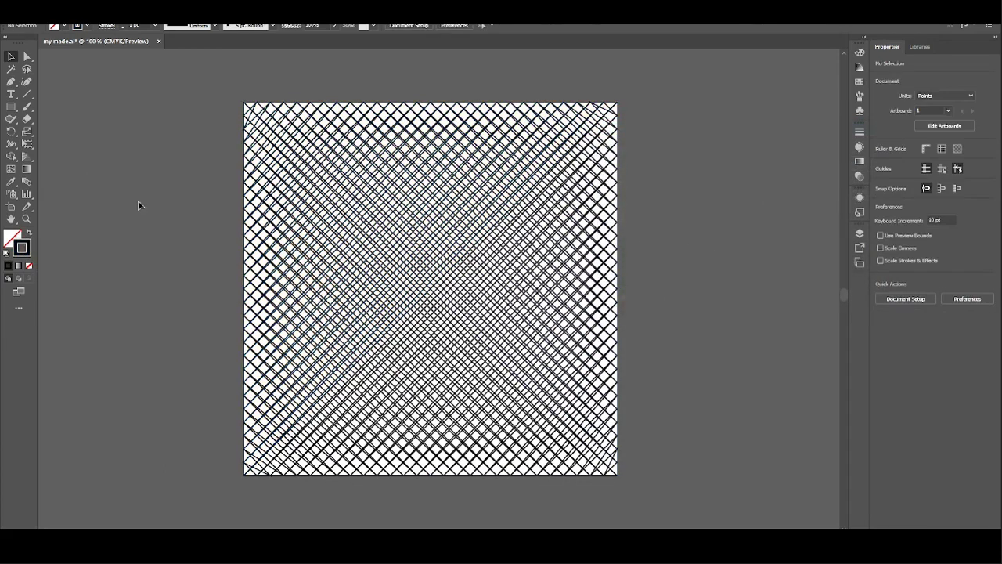
key(ctrl+a)
click(84, 168)
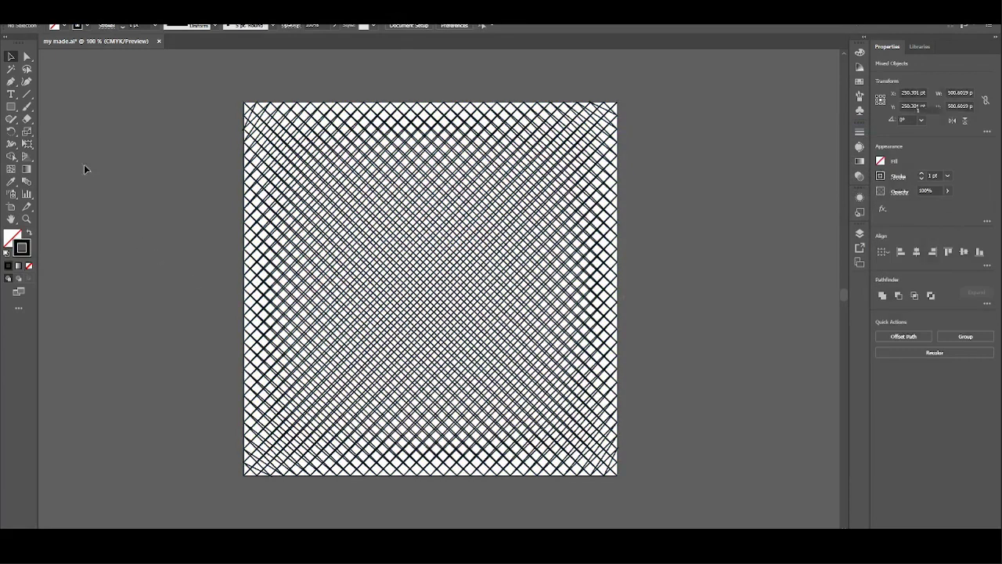
- Add the text "DESIGN VIBES@YOUTUBE" above the artboard
click(11, 94)
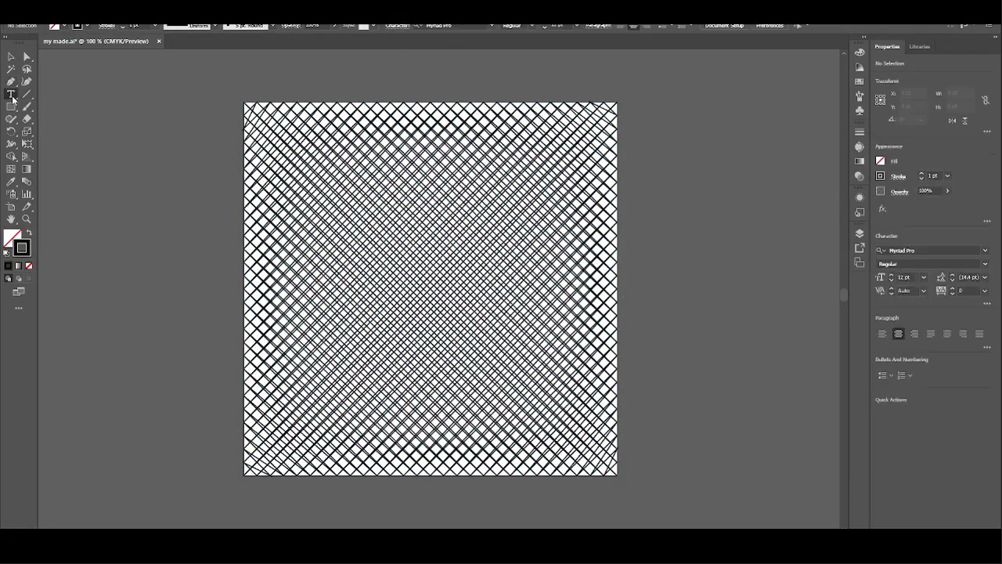
click(356, 82)
text(DE)
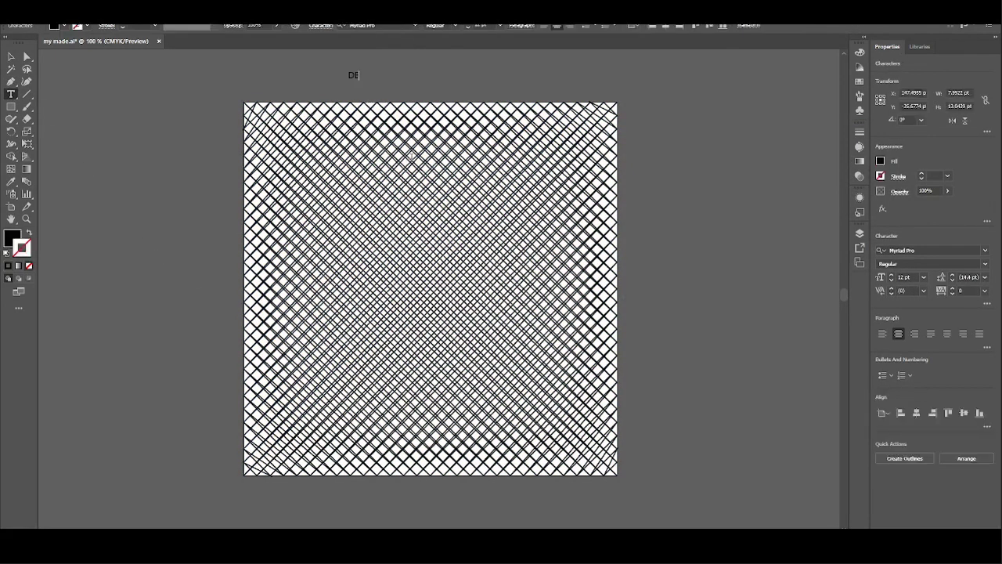
text(SIGN VIBES@YOUTUBE)
click(11, 56)
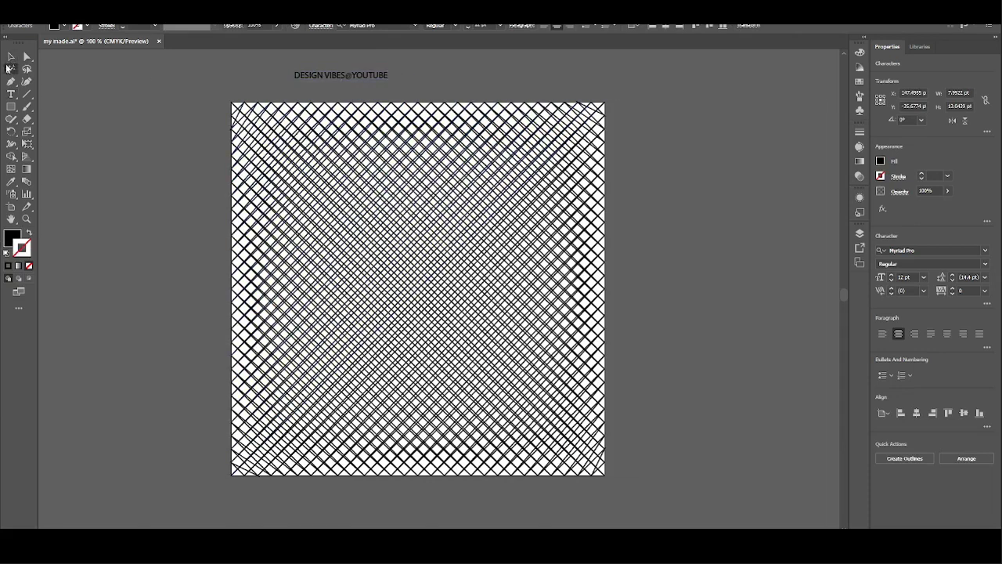
- Enlarge the text above the artboard to about two and a half times its size and place it just over the pattern
click(396, 89)
click(378, 78)
drag(387, 80, 537, 95)
drag(469, 83, 472, 86)
click(719, 97)
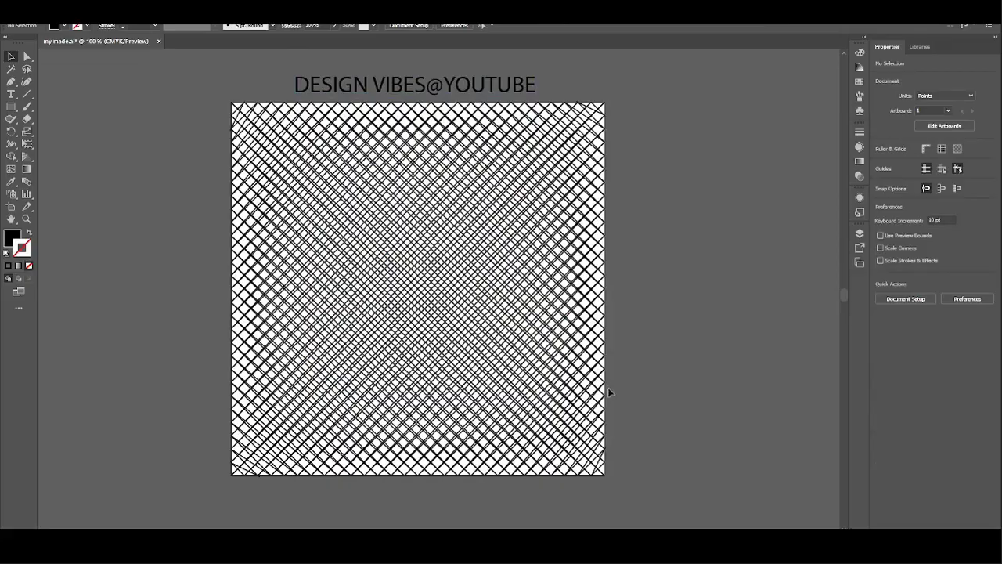
key(alt+Tab)
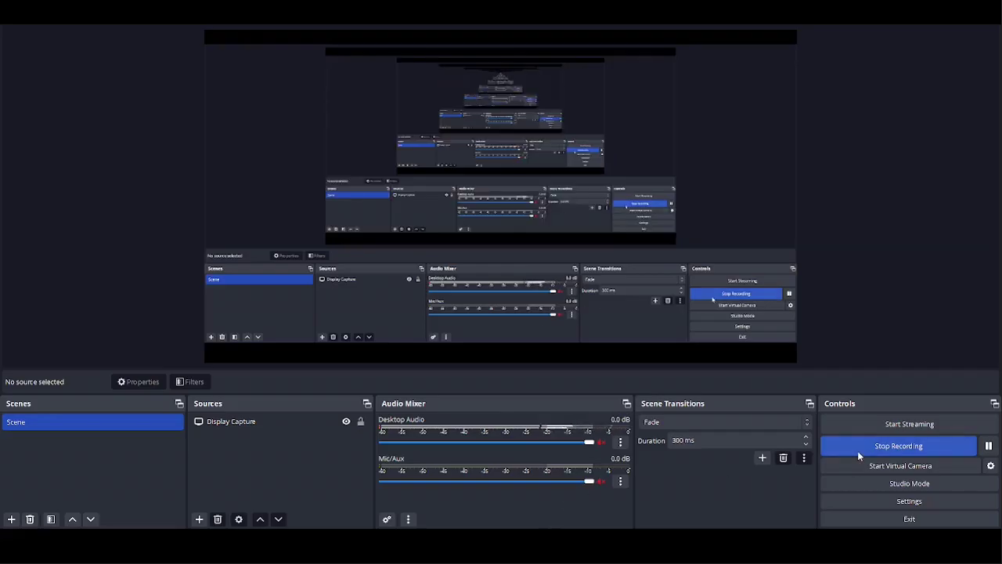